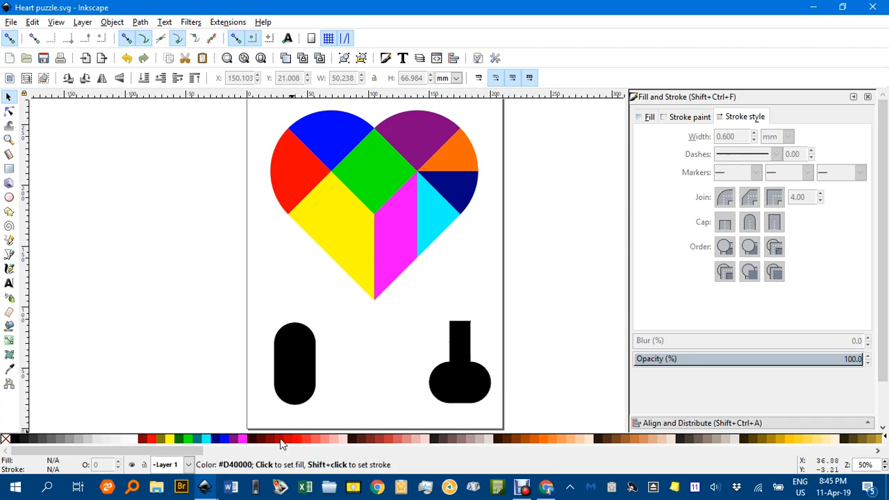
Switch to the New document 2 window and show its page grid
{"action": "mouse_move", "coordinate": [208, 489]}
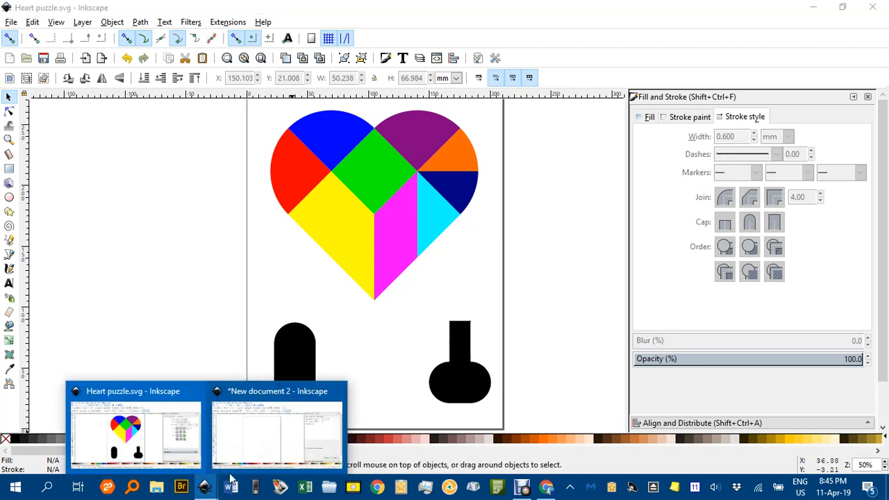
{"action": "left_click", "coordinate": [259, 453]}
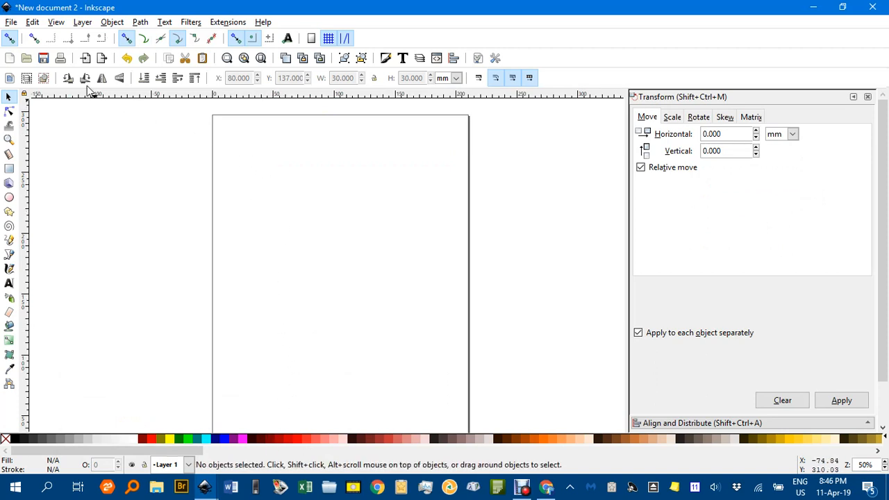
{"action": "left_click", "coordinate": [54, 22]}
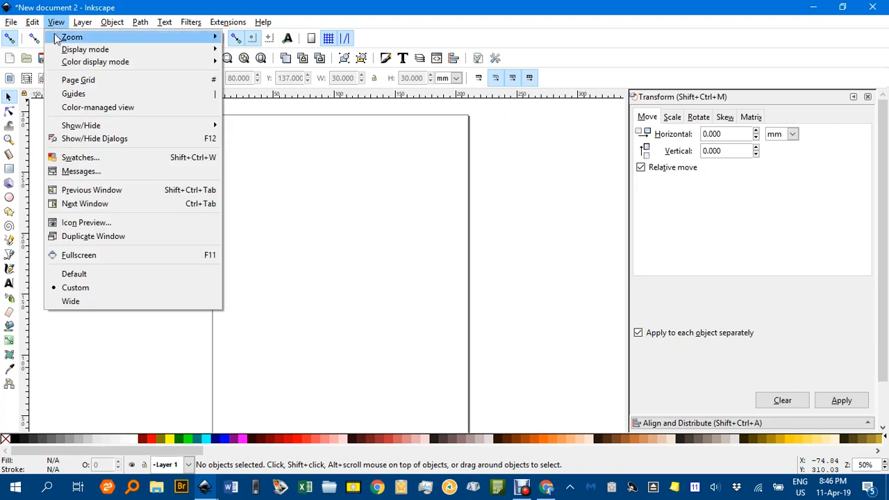
{"action": "left_click", "coordinate": [71, 81]}
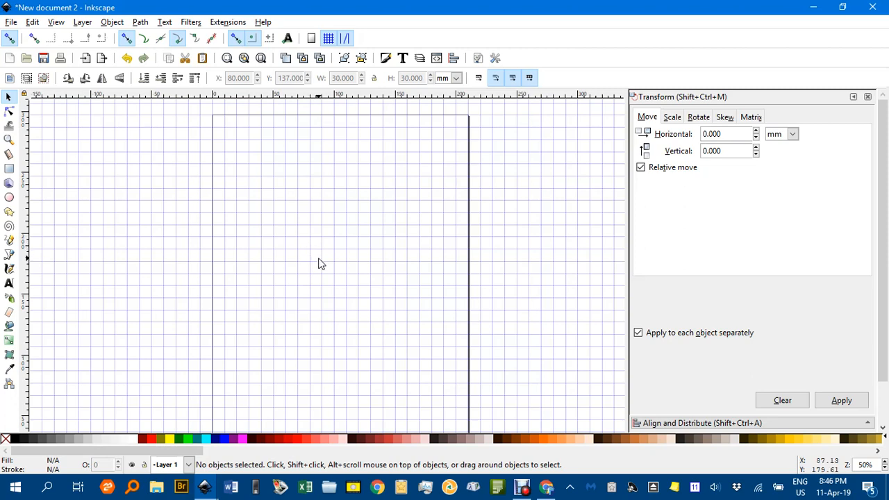
Draw a 30 × 30 mm square with its corners snapped to grid intersections
{"action": "scroll", "coordinate": [321, 263], "scroll_direction": "up", "scroll_amount": 5, "text": "ctrl"}
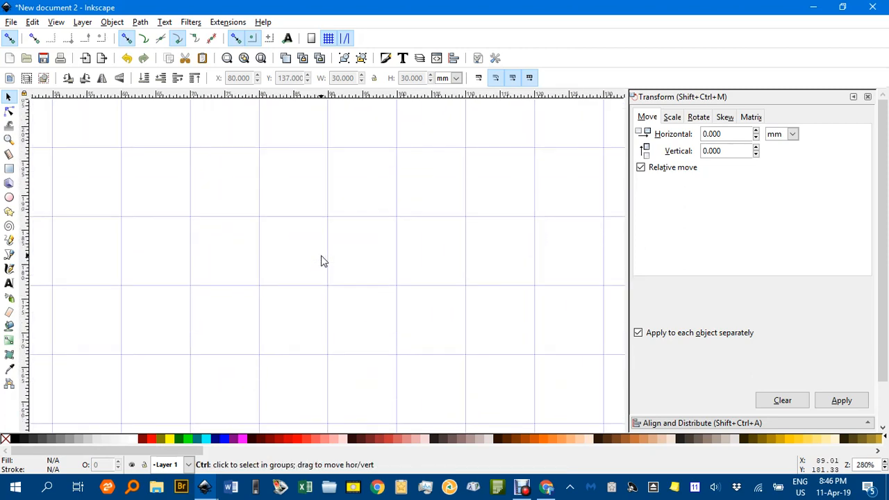
{"action": "scroll", "coordinate": [321, 262], "scroll_direction": "up", "scroll_amount": 1}
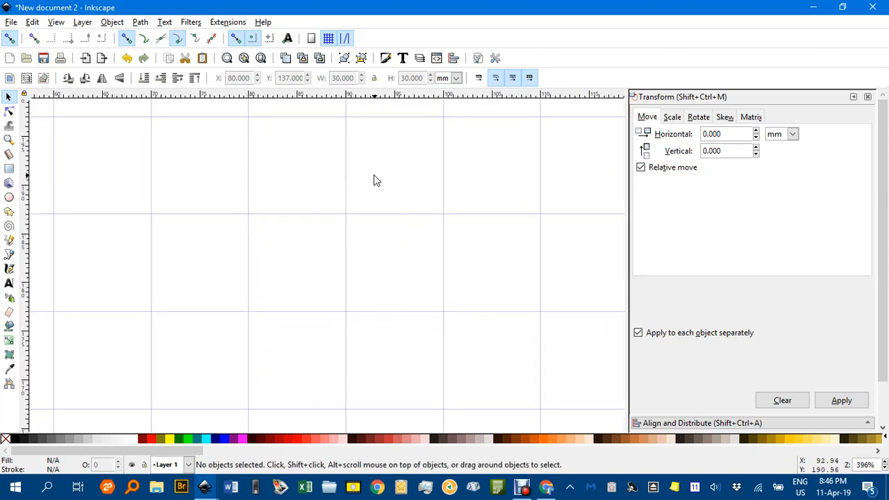
{"action": "left_click", "coordinate": [10, 169]}
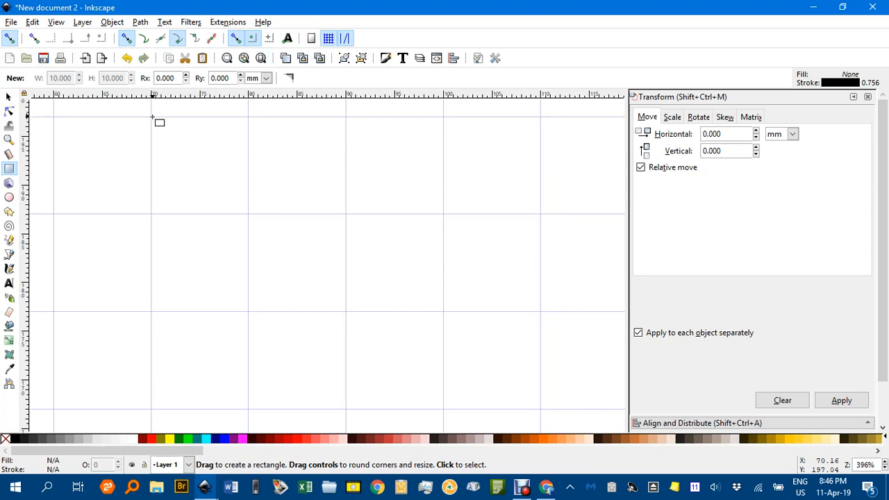
{"action": "left_click_drag", "start_coordinate": [152, 117], "coordinate": [439, 401]}
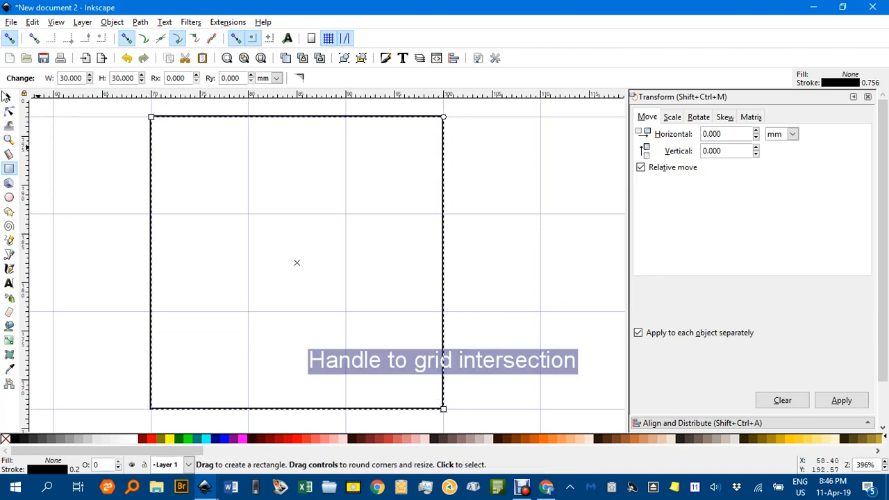
{"action": "left_click", "coordinate": [9, 97]}
{"action": "left_click", "coordinate": [96, 145]}
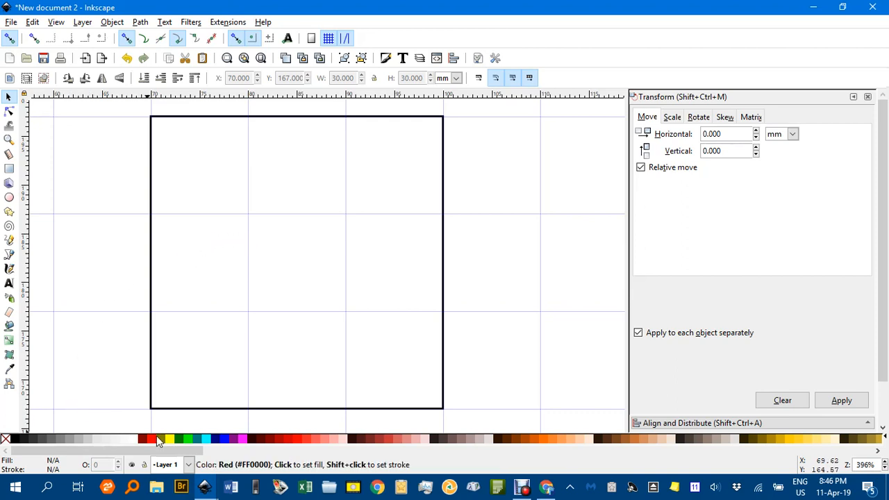
Set the ellipse type to whole, discard the trial ellipse, and draw a 10 mm radius circle touching the square's upper and left edges
{"action": "left_click", "coordinate": [9, 198]}
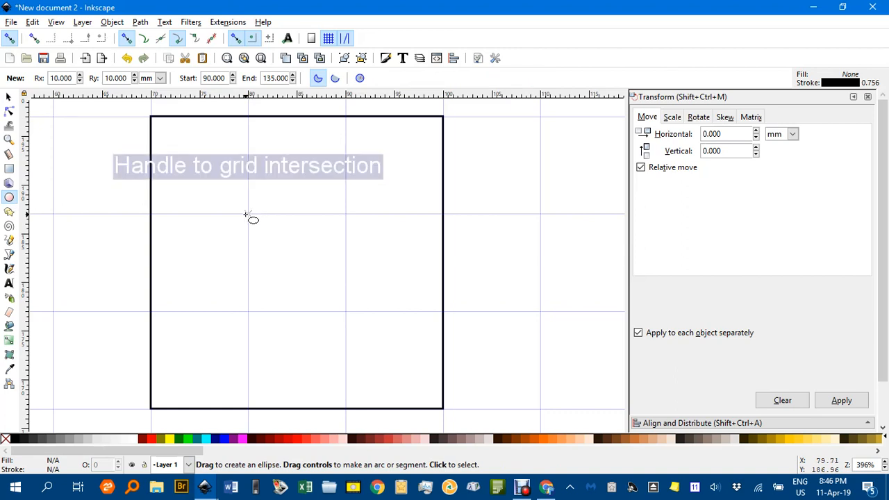
{"action": "left_click_drag", "start_coordinate": [244, 215], "coordinate": [327, 273]}
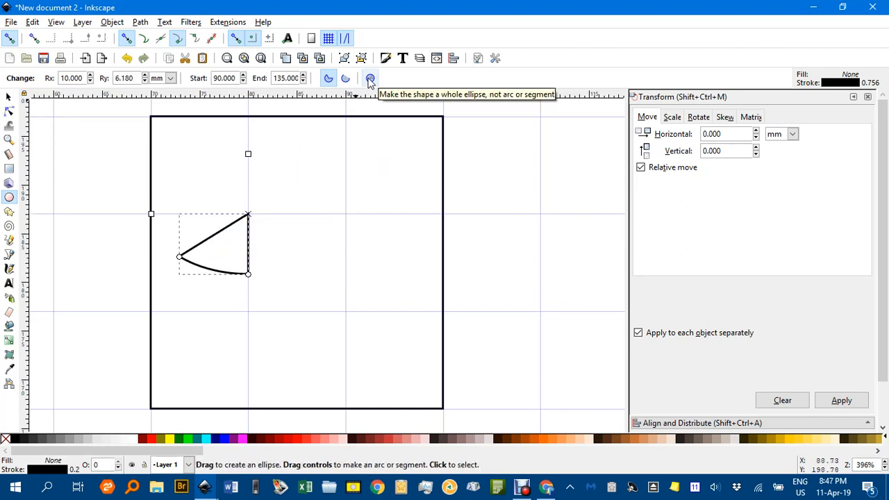
{"action": "left_click", "coordinate": [370, 79]}
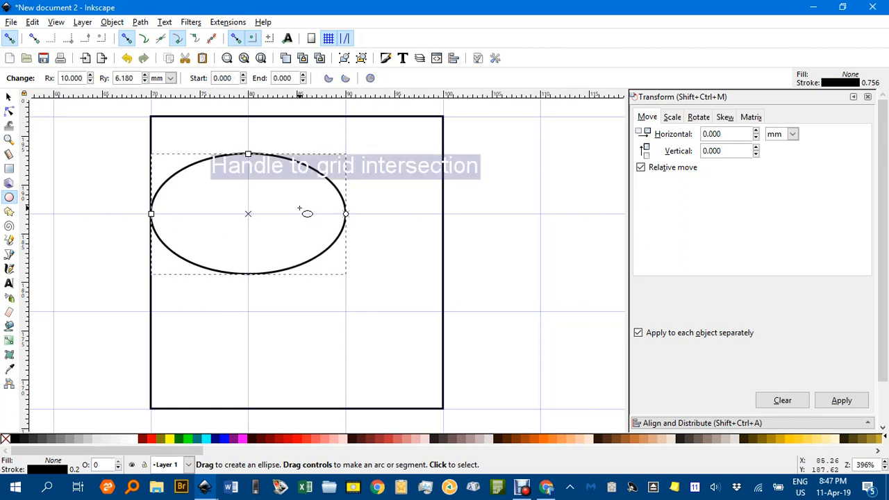
{"action": "key", "text": "Delete"}
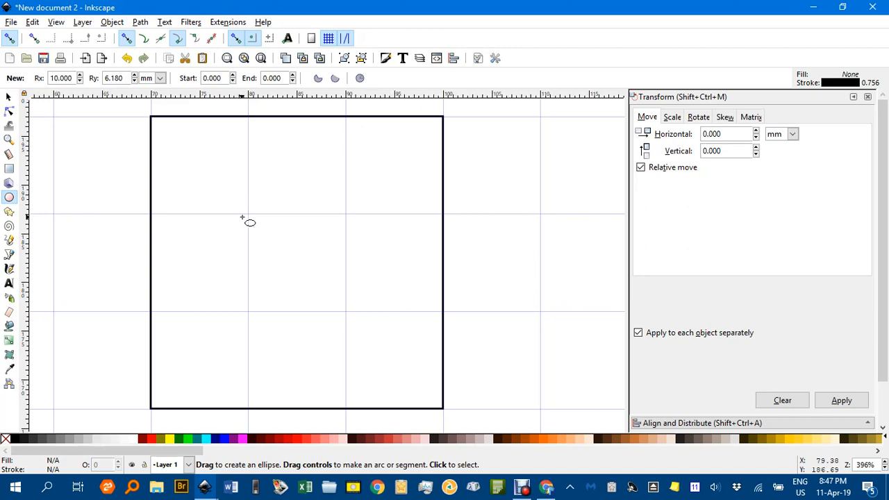
{"action": "left_click_drag", "start_coordinate": [246, 215], "coordinate": [348, 313]}
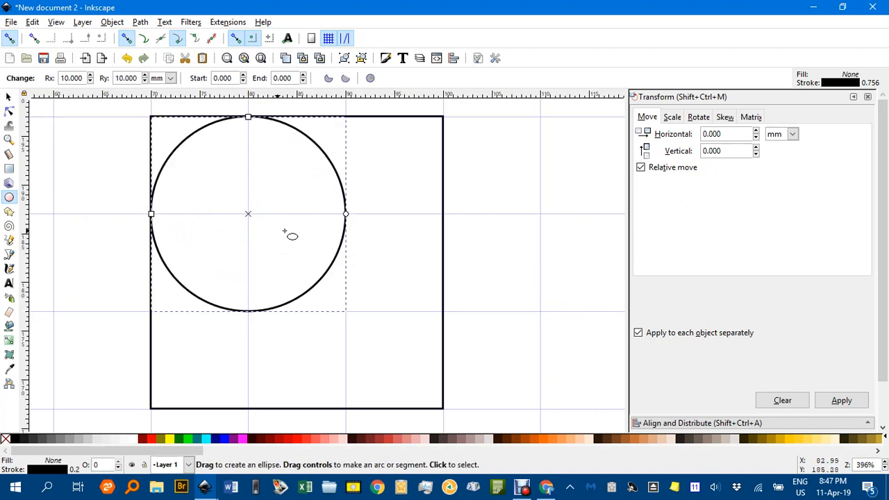
Reduce the circle to a closed 90° segment and snap it into the square's lower-right grid cell
{"action": "left_click_drag", "start_coordinate": [346, 214], "coordinate": [249, 341]}
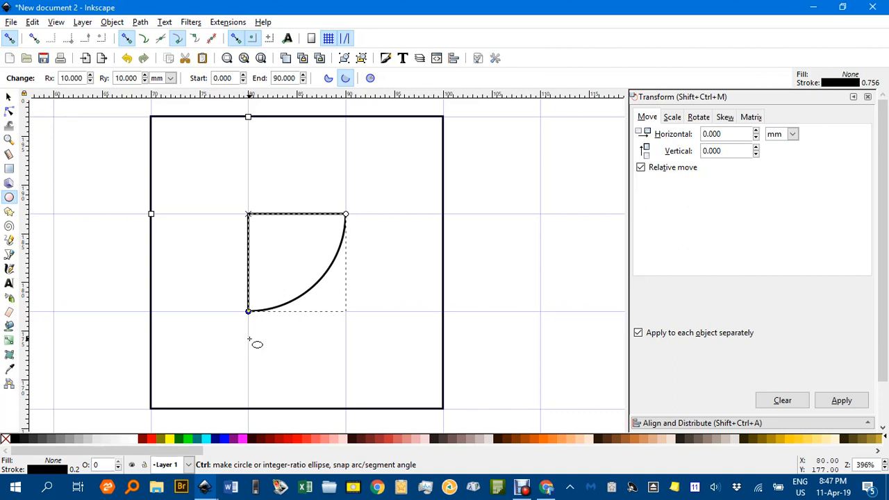
{"action": "left_click_drag", "start_coordinate": [249, 341], "coordinate": [249, 341]}
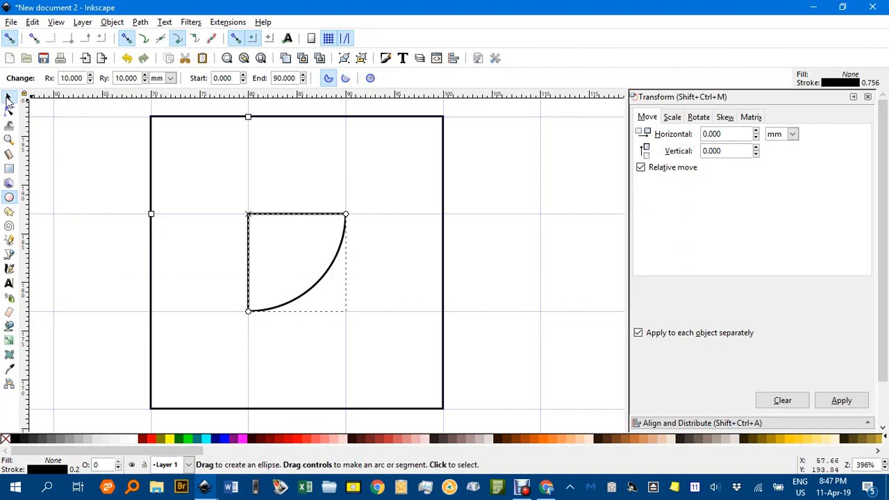
{"action": "left_click", "coordinate": [8, 98]}
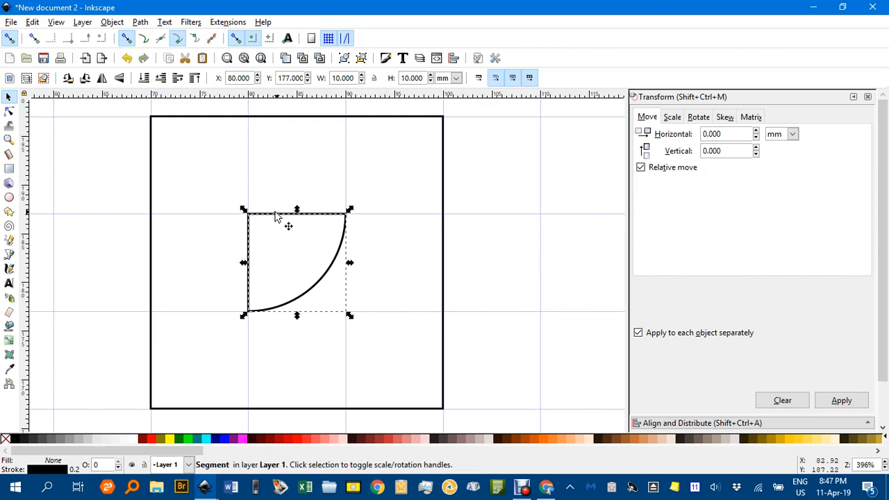
{"action": "left_click_drag", "start_coordinate": [275, 217], "coordinate": [373, 314]}
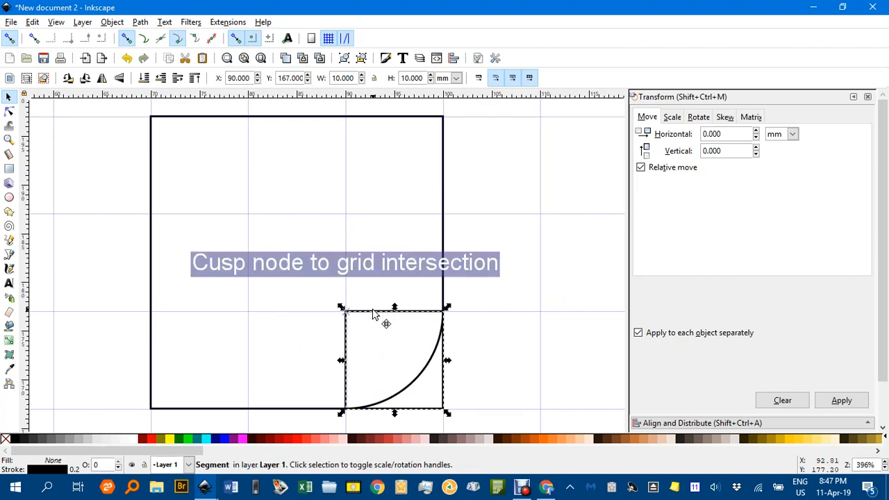
Duplicate the quarter segment, rotate the copy 90° counterclockwise, and snap it into the middle grid cell of the square's top row
{"action": "key", "text": "ctrl+d"}
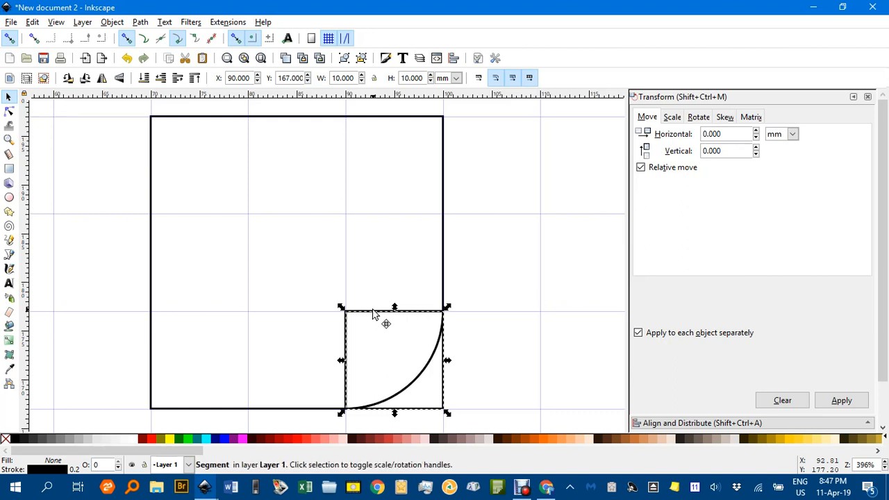
{"action": "left_click_drag", "start_coordinate": [373, 314], "coordinate": [276, 115]}
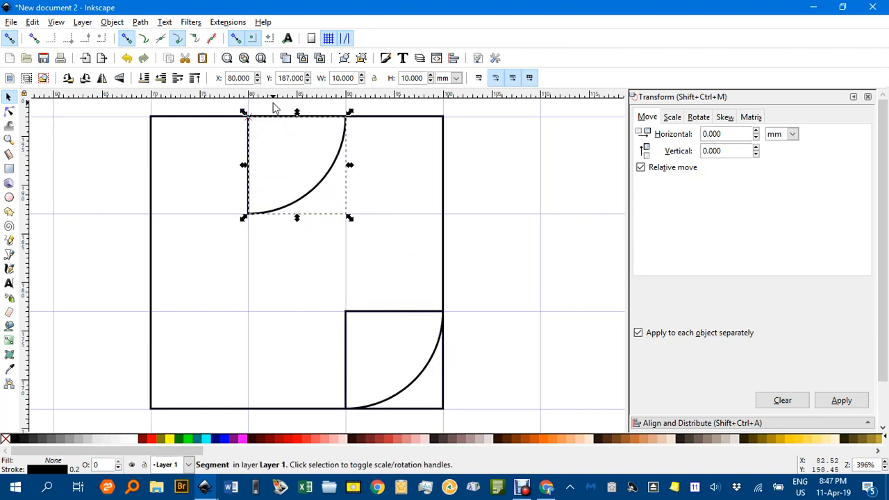
{"action": "key", "text": "bracketleft"}
{"action": "key", "text": "bracketleft"}
{"action": "key", "text": "bracketleft"}
{"action": "key", "text": "bracketleft"}
{"action": "key", "text": "bracketleft"}
{"action": "key", "text": "bracketleft"}
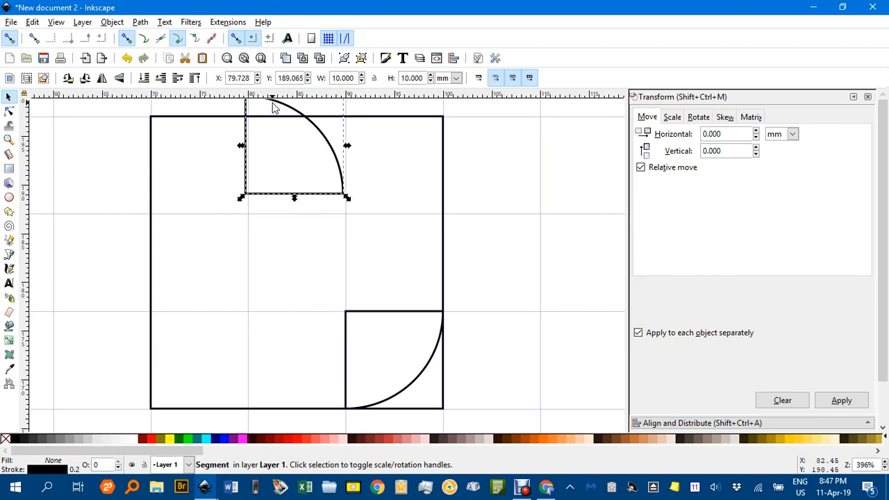
{"action": "left_click_drag", "start_coordinate": [276, 199], "coordinate": [283, 214]}
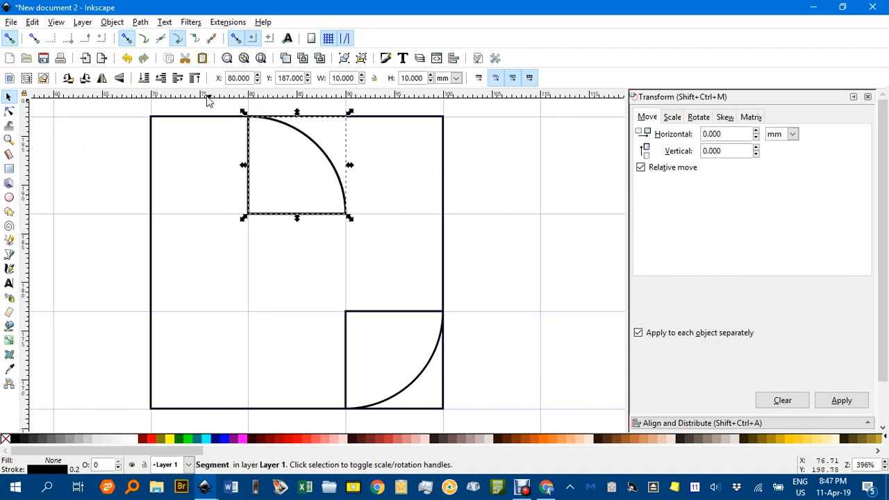
Duplicate the upper quarter segment, flip the copy horizontally, and snap it into the square's upper-left grid cell
{"action": "key", "text": "ctrl+d"}
{"action": "left_click", "coordinate": [102, 78]}
{"action": "left_click_drag", "start_coordinate": [286, 167], "coordinate": [176, 158]}
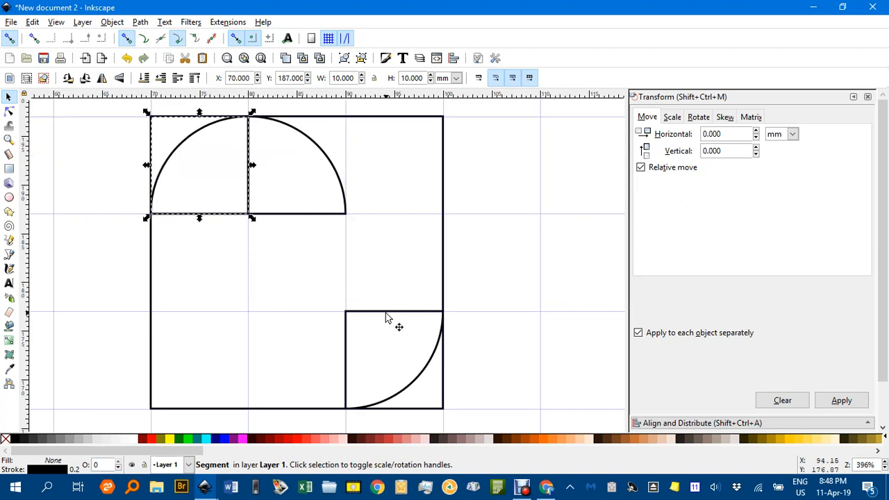
Place a copy of the top middle quarter segment directly above the lower-right one and reduce its end angle to 45°
{"action": "left_click", "coordinate": [328, 215]}
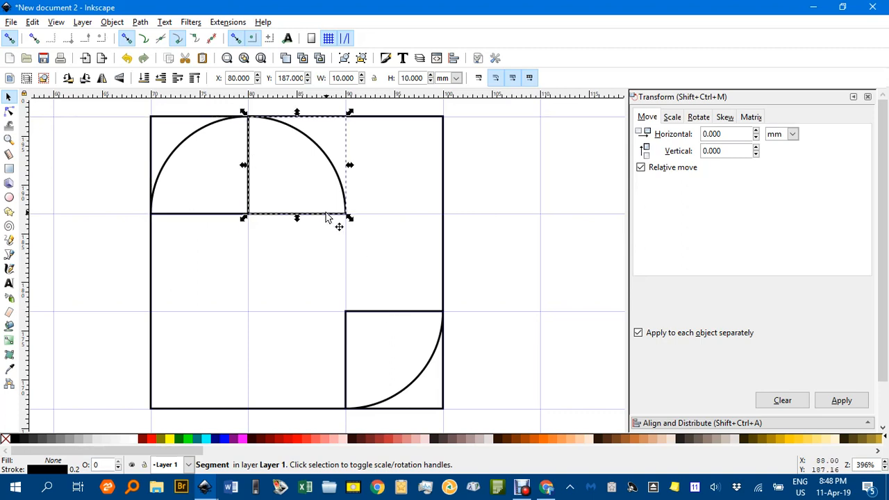
{"action": "left_click_drag", "start_coordinate": [328, 218], "coordinate": [424, 317]}
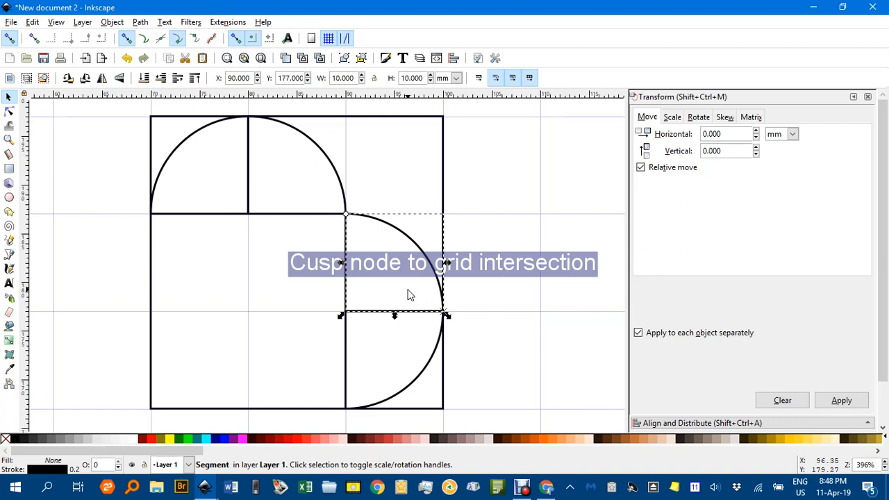
{"action": "key", "text": "e"}
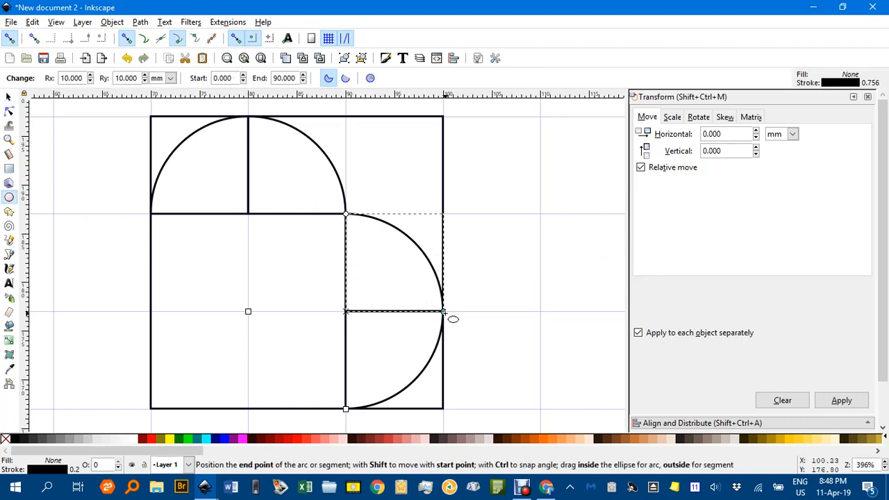
{"action": "left_click_drag", "start_coordinate": [444, 311], "coordinate": [428, 248]}
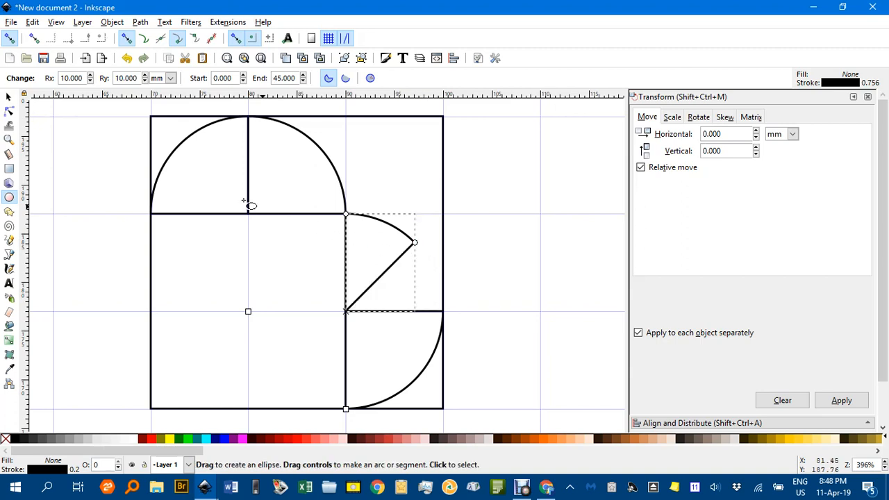
Rotate a copy of the 45° segment 45° clockwise and snap it beside the original to complete the quarter circle
{"action": "left_click", "coordinate": [9, 99]}
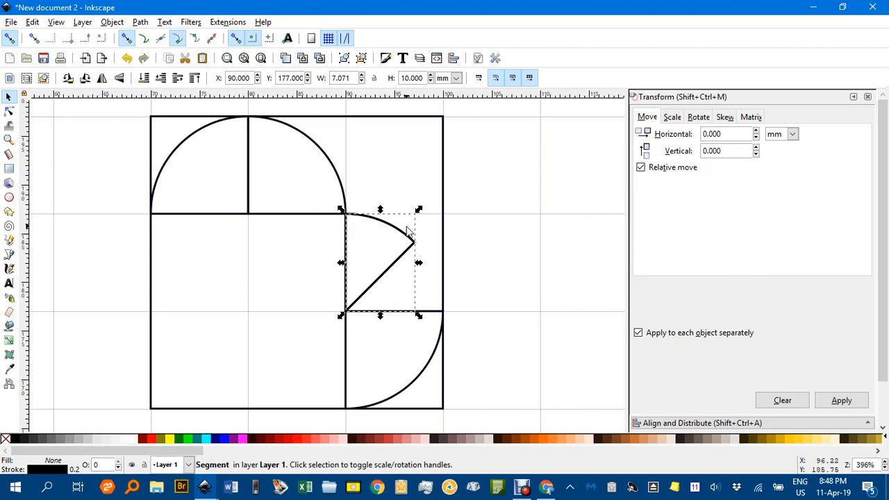
{"action": "key", "text": "bracketright"}
{"action": "key", "text": "bracketright"}
{"action": "key", "text": "bracketright"}
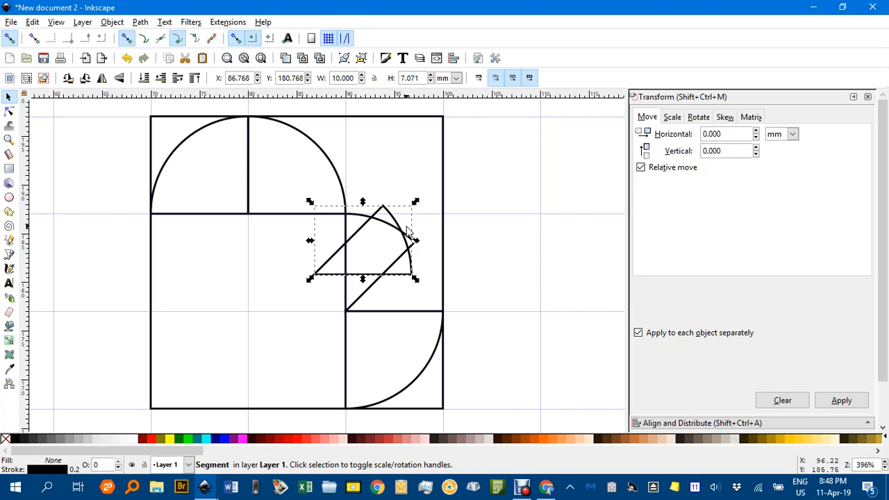
{"action": "left_click_drag", "start_coordinate": [411, 234], "coordinate": [433, 256]}
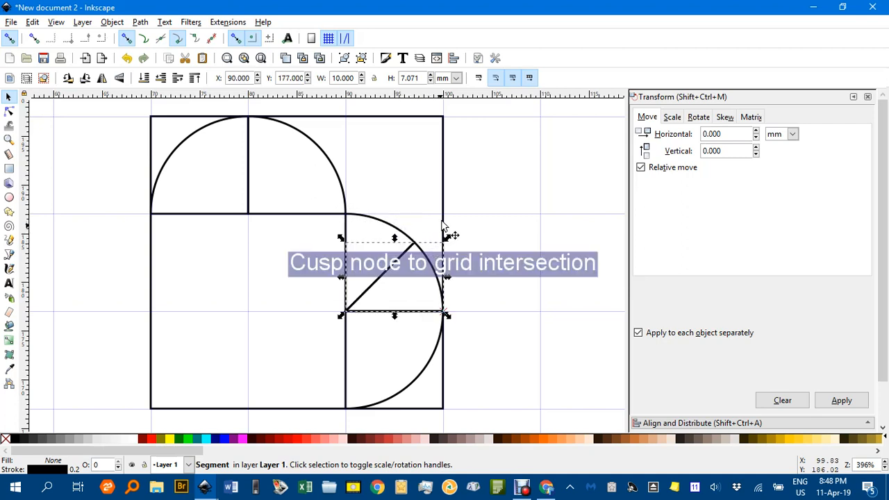
{"action": "left_click", "coordinate": [470, 182]}
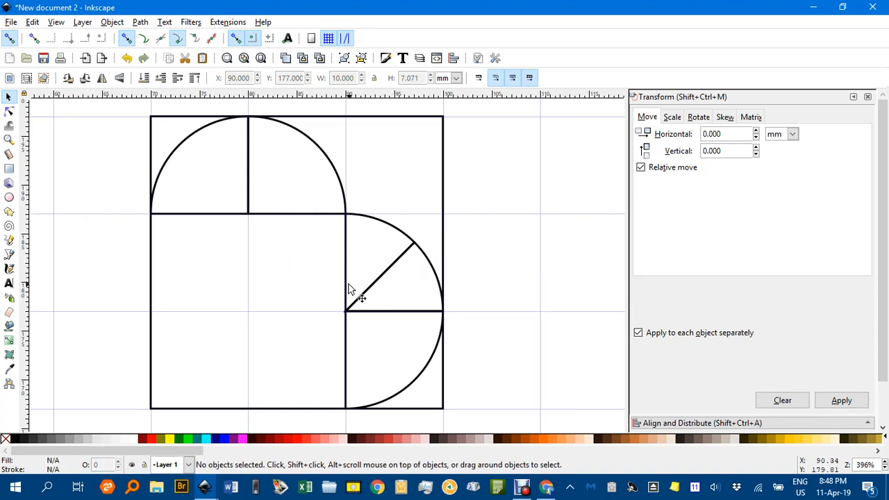
Draw a 10 × 10 mm square in the central grid cell of the large square
{"action": "left_click", "coordinate": [9, 168]}
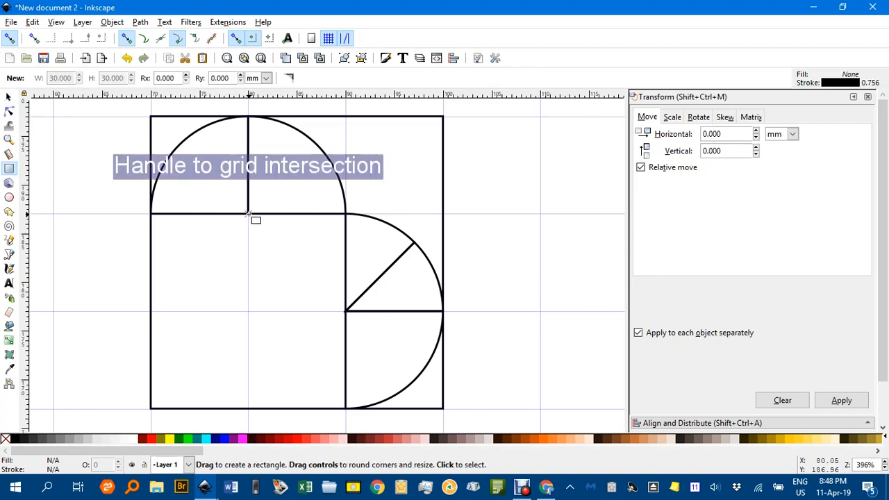
{"action": "left_click_drag", "start_coordinate": [249, 214], "coordinate": [346, 314]}
{"action": "left_click", "coordinate": [9, 98]}
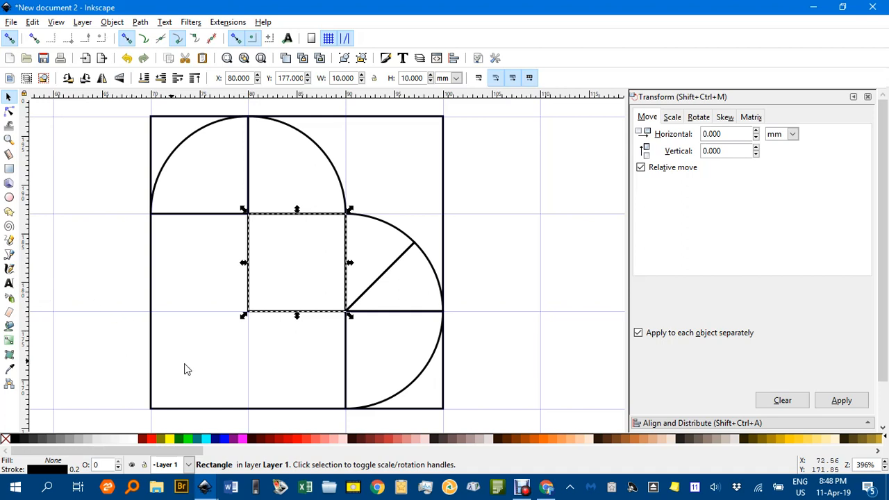
Draw a closed parallelogram with straight lines, snapped to the grid, from the large square's lower-left corner to the central square's bottom edge
{"action": "left_click", "coordinate": [10, 255]}
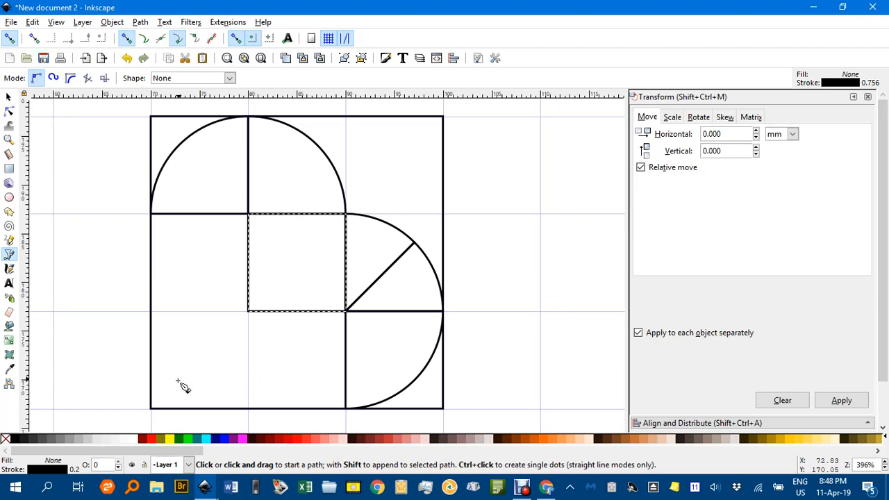
{"action": "left_click", "coordinate": [150, 409]}
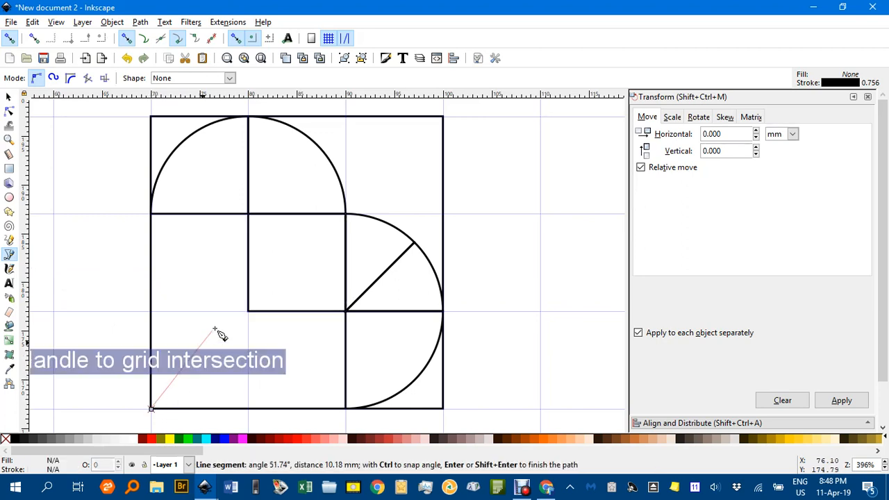
{"action": "left_click", "coordinate": [248, 311]}
{"action": "left_click", "coordinate": [345, 312]}
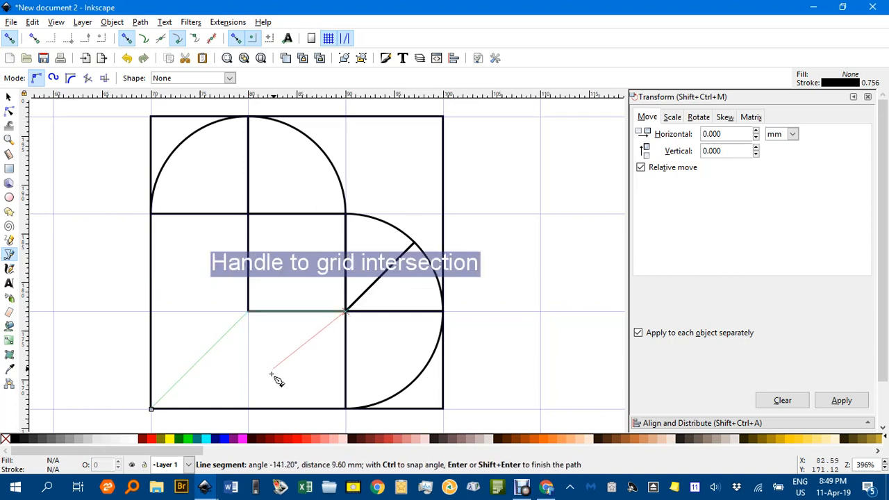
{"action": "left_click", "coordinate": [249, 408]}
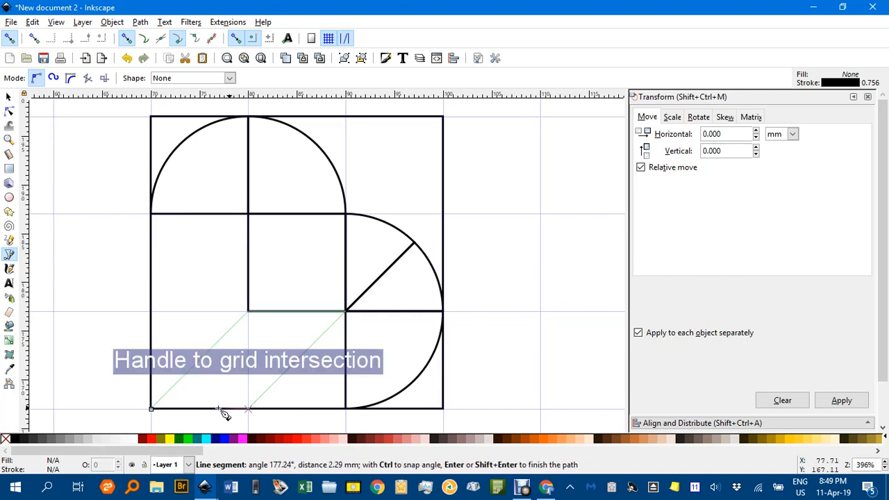
{"action": "left_click", "coordinate": [152, 410]}
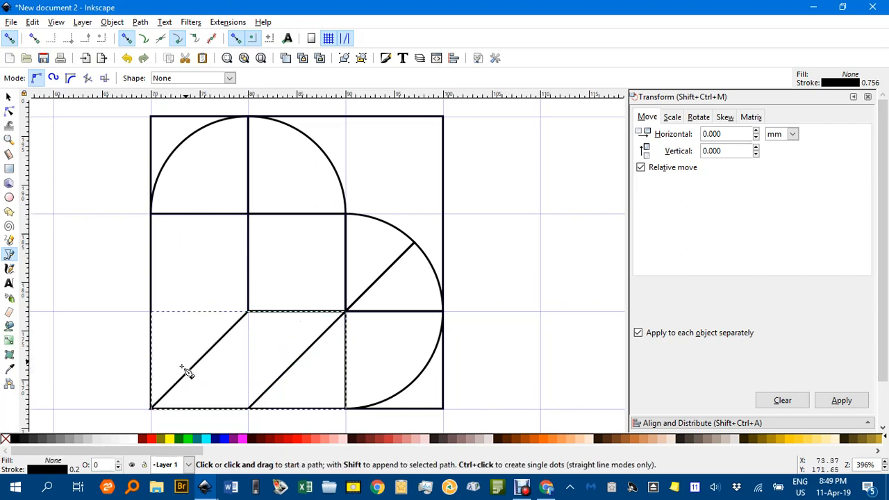
Draw a closed 10 × 20 mm trapezoid along the large square's left edge, between the upper-left quarter segment and the parallelogram
{"action": "left_click", "coordinate": [153, 215]}
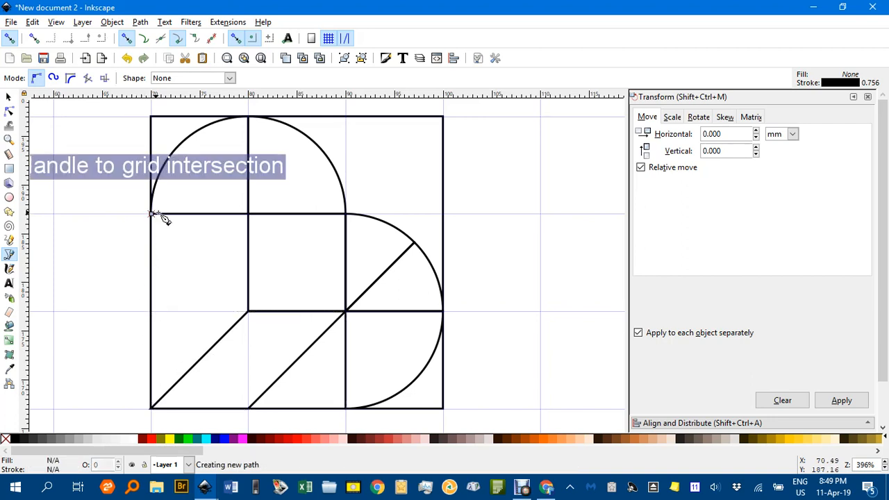
{"action": "left_click", "coordinate": [250, 215]}
{"action": "left_click", "coordinate": [249, 310]}
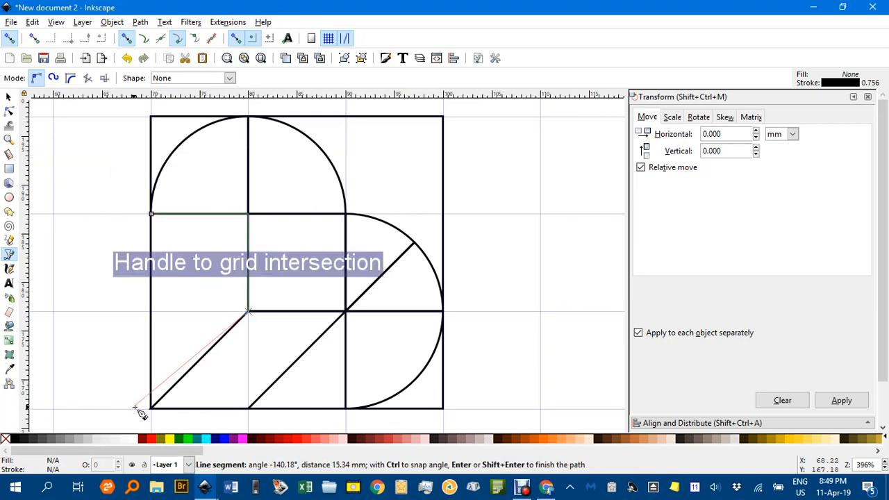
{"action": "left_click", "coordinate": [152, 408]}
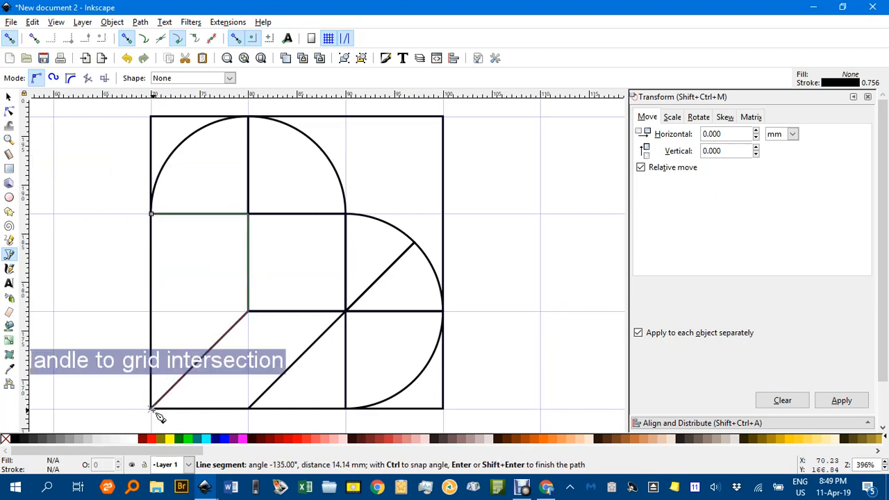
{"action": "left_click", "coordinate": [152, 215]}
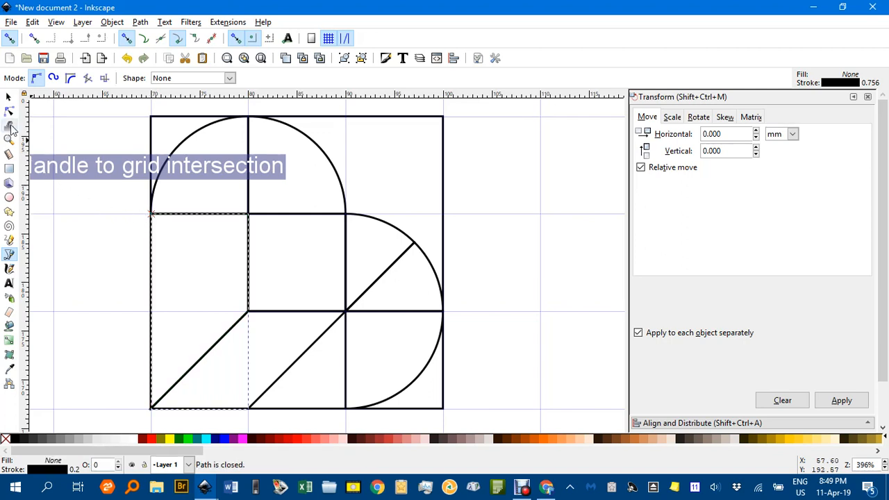
Delete the large 30 × 30 mm outer square
{"action": "left_click", "coordinate": [9, 96]}
{"action": "left_click", "coordinate": [76, 142]}
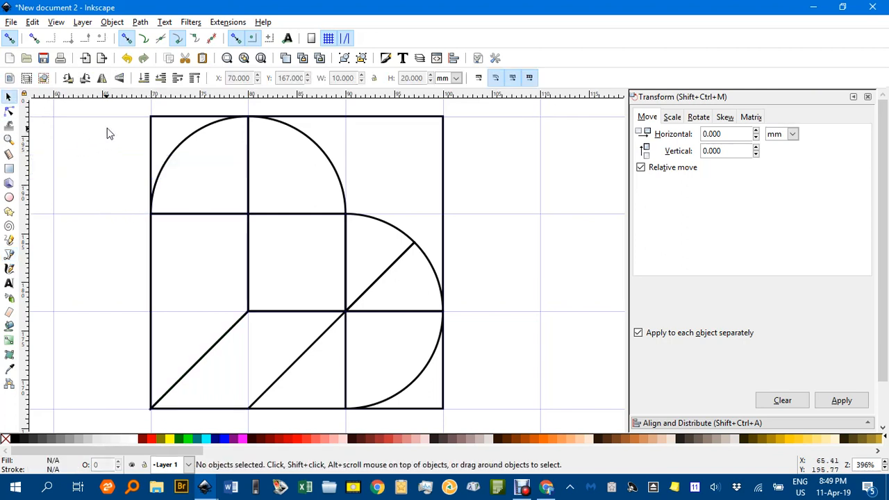
{"action": "left_click", "coordinate": [376, 117]}
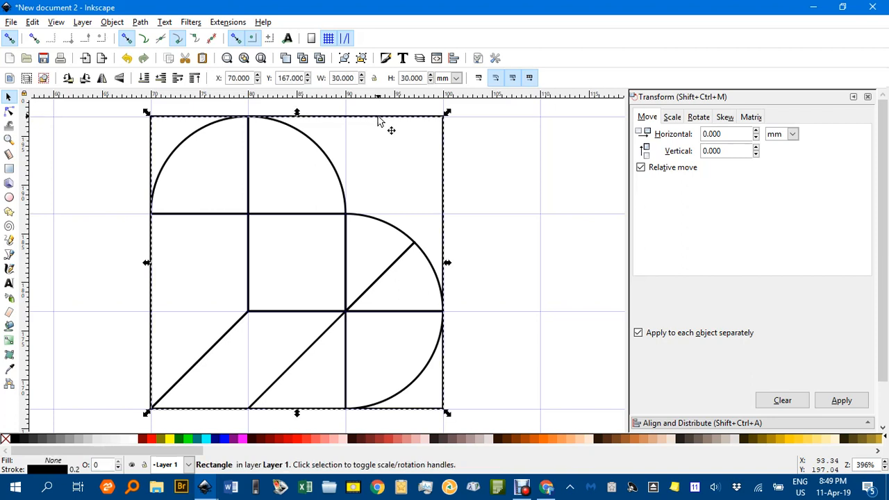
{"action": "key", "text": "Delete"}
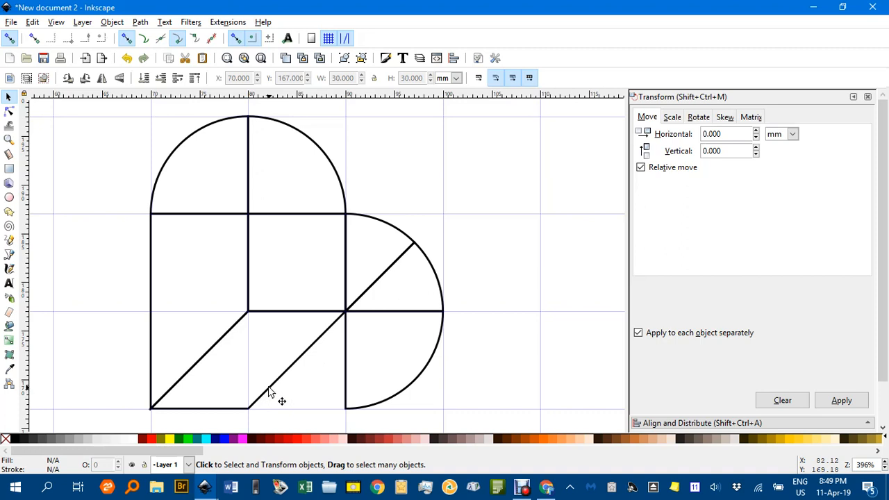
Draw a closed 10 × 10 mm right triangle between the parallelogram's slanted edge and the lower-right quarter segment
{"action": "key", "text": "b"}
{"action": "left_click", "coordinate": [248, 409]}
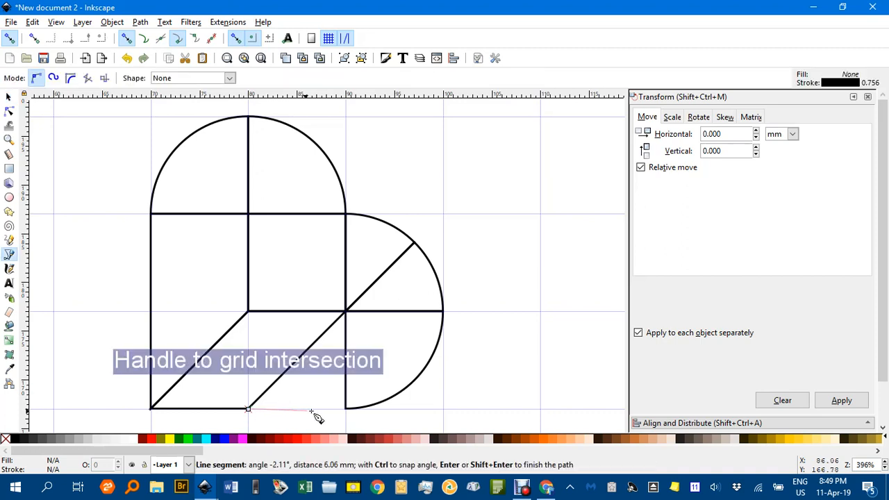
{"action": "left_click", "coordinate": [345, 409]}
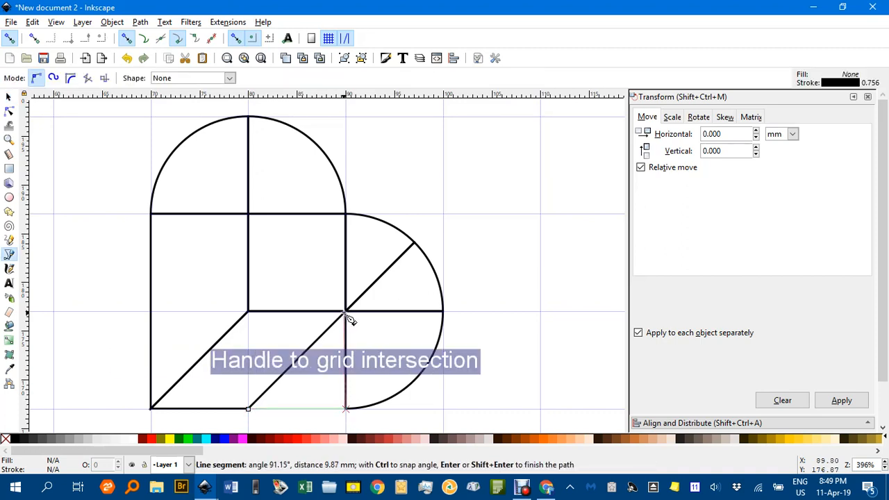
{"action": "left_click", "coordinate": [345, 312]}
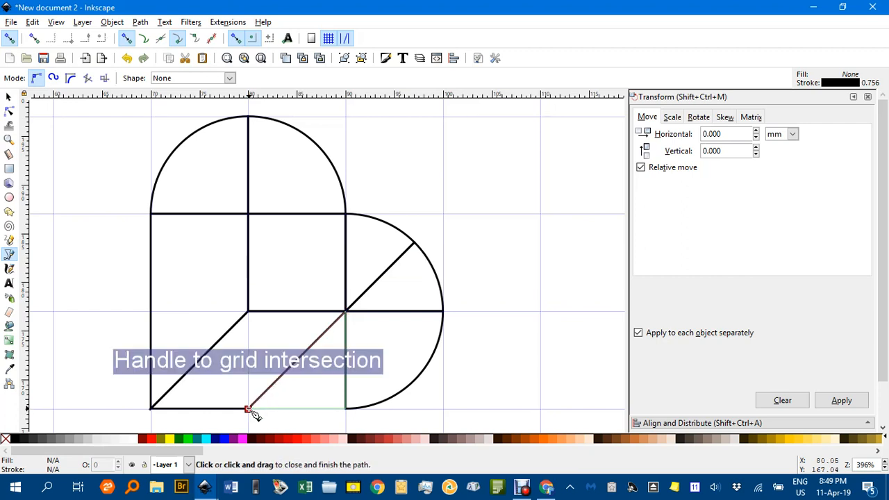
{"action": "left_click", "coordinate": [249, 409]}
{"action": "left_click", "coordinate": [8, 97]}
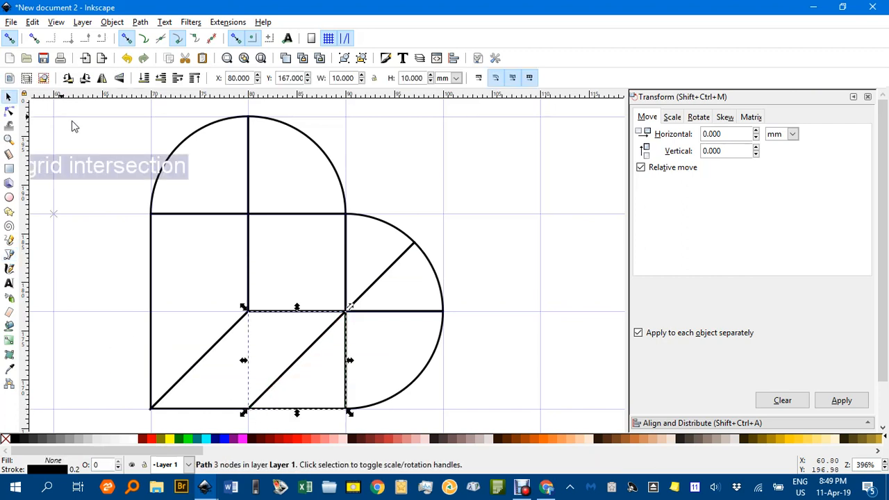
{"action": "left_click", "coordinate": [89, 135]}
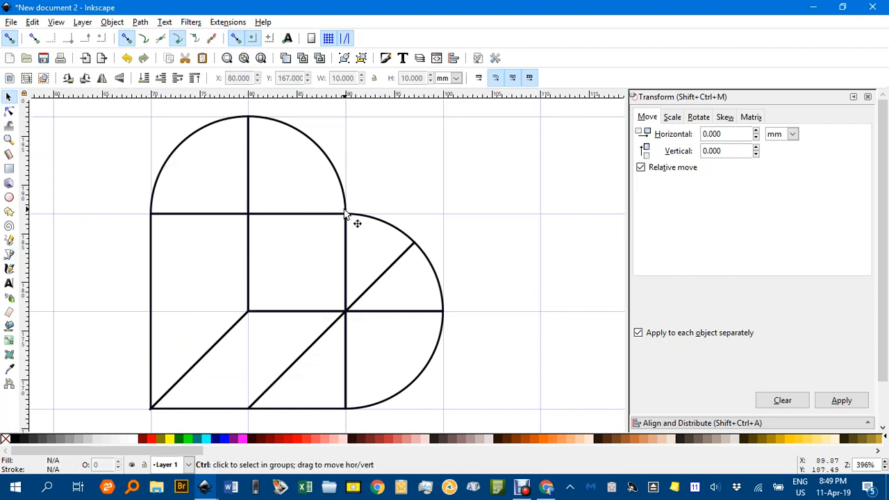
Hide the page grid
{"action": "scroll", "coordinate": [350, 219], "scroll_direction": "down", "scroll_amount": 2}
{"action": "scroll", "coordinate": [352, 221], "scroll_direction": "down", "scroll_amount": 1}
{"action": "scroll", "coordinate": [353, 220], "scroll_direction": "up", "scroll_amount": 1}
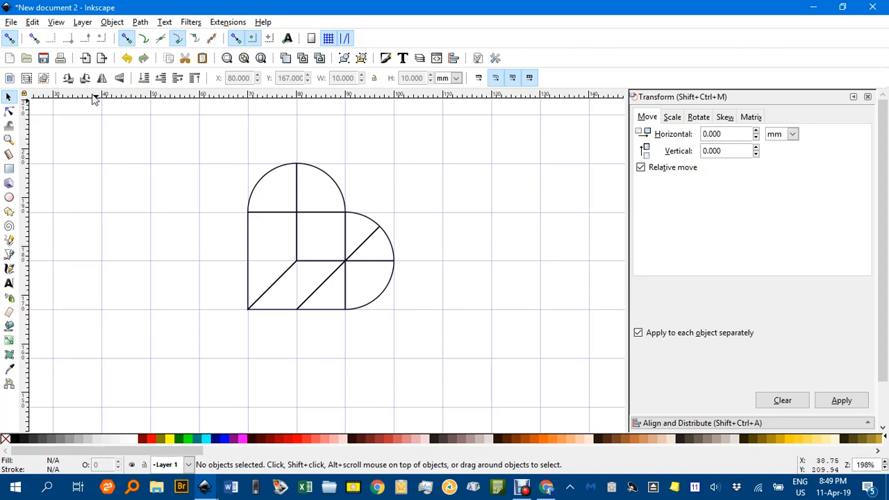
{"action": "left_click", "coordinate": [55, 23]}
{"action": "left_click", "coordinate": [82, 80]}
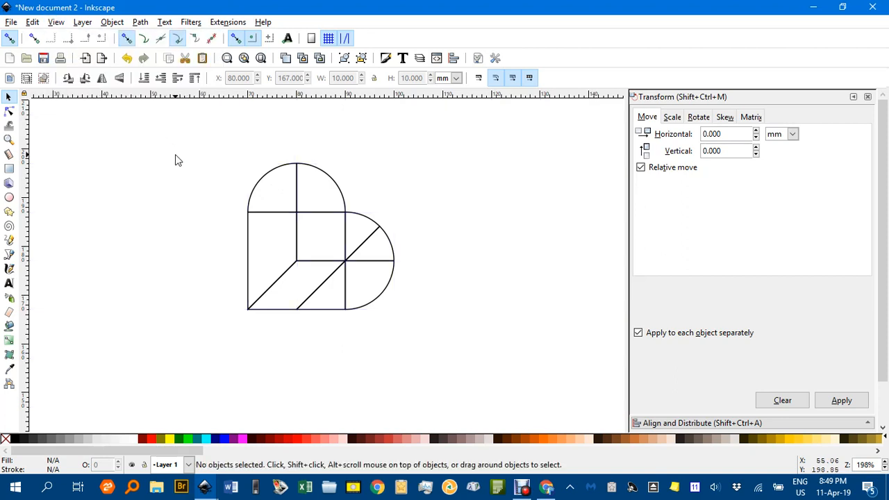
Rotate all nine puzzle pieces together 45° counterclockwise so the heart stands upright
{"action": "mouse_move", "coordinate": [165, 146]}
{"action": "left_mouse_down"}
{"action": "mouse_move", "coordinate": [319, 200]}
{"action": "mouse_move", "coordinate": [450, 348]}
{"action": "left_mouse_up"}
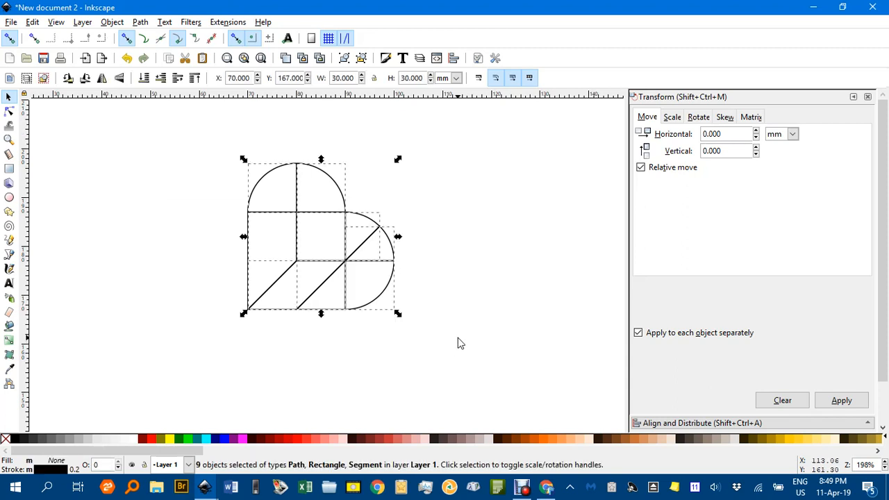
{"action": "key", "text": "bracketright"}
{"action": "key", "text": "bracketright"}
{"action": "key", "text": "bracketright"}
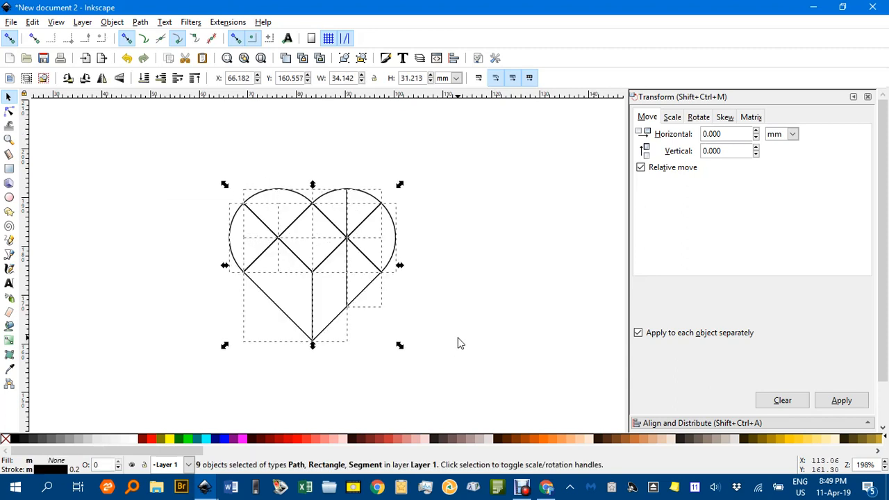
{"action": "left_click", "coordinate": [456, 221]}
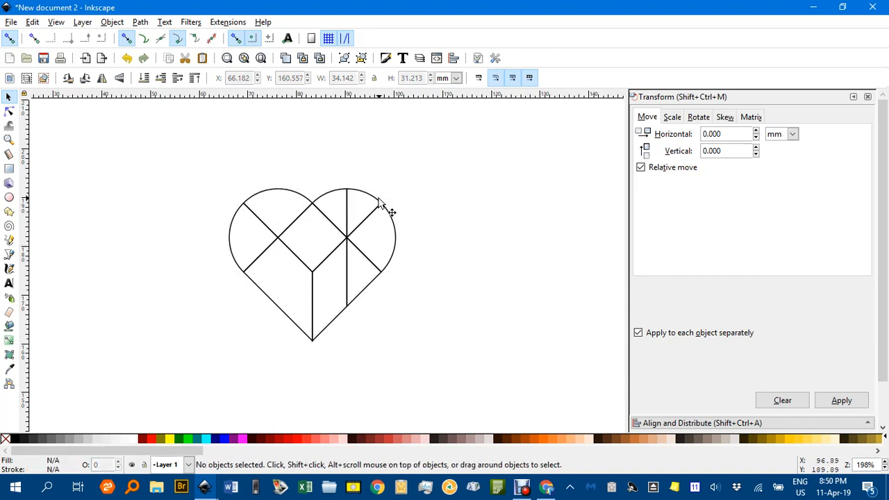
Fill all nine heart pieces with black
{"action": "left_click_drag", "start_coordinate": [433, 245], "coordinate": [381, 221]}
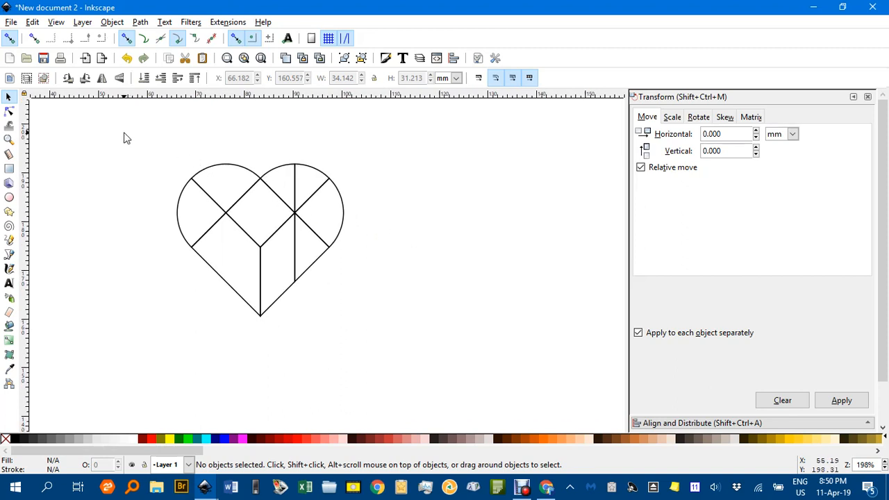
{"action": "left_click_drag", "start_coordinate": [122, 129], "coordinate": [384, 340]}
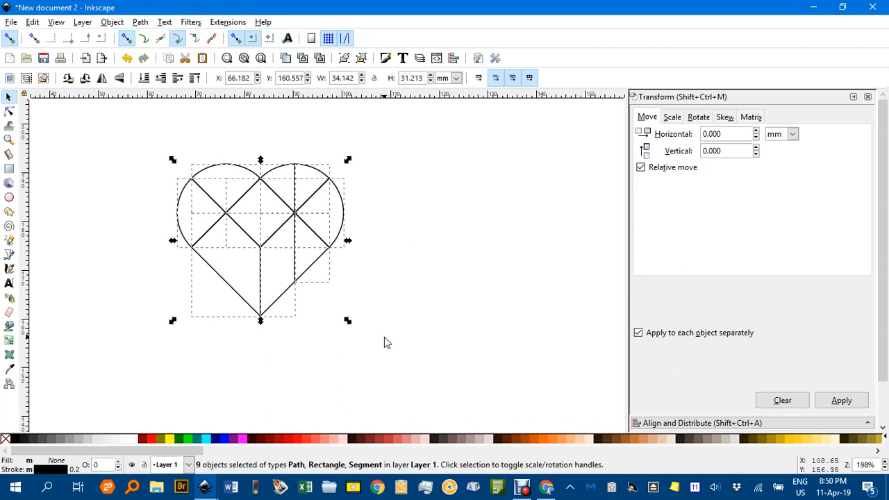
{"action": "left_click", "coordinate": [17, 442]}
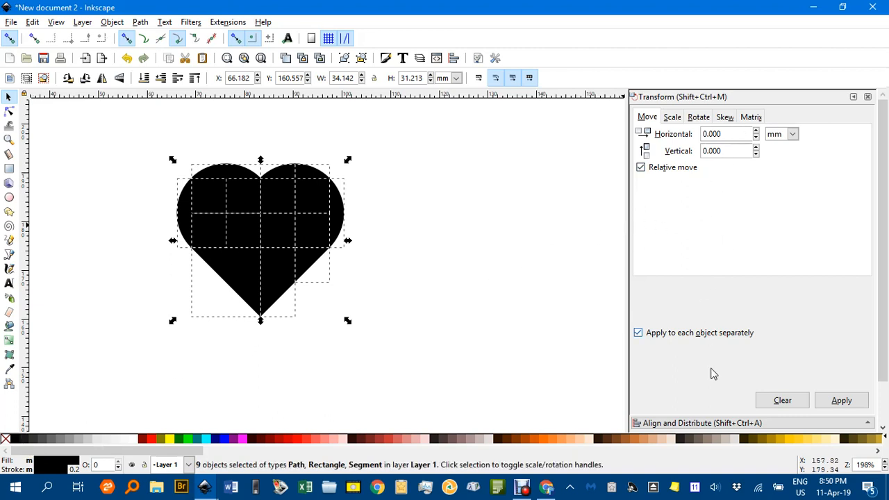
Set the stroke width of all the heart pieces to 0.6 mm
{"action": "scroll", "coordinate": [724, 373], "scroll_direction": "down", "scroll_amount": 2}
{"action": "left_click", "coordinate": [695, 406]}
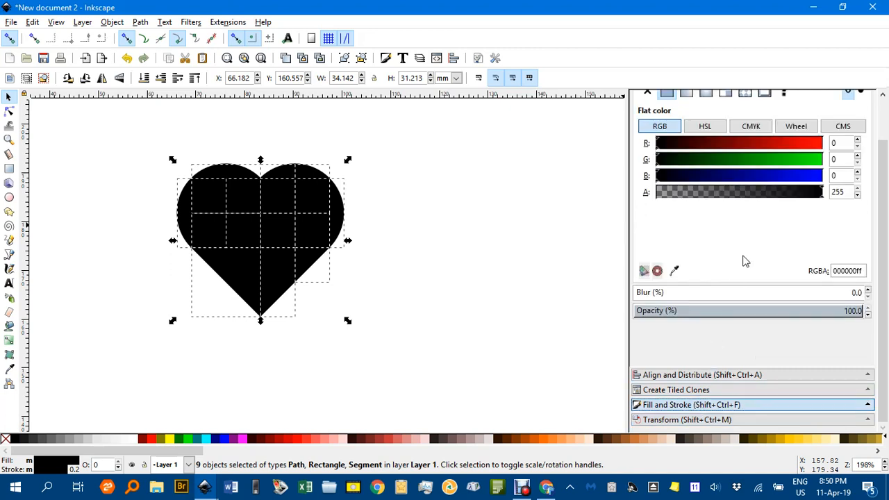
{"action": "left_click", "coordinate": [756, 118]}
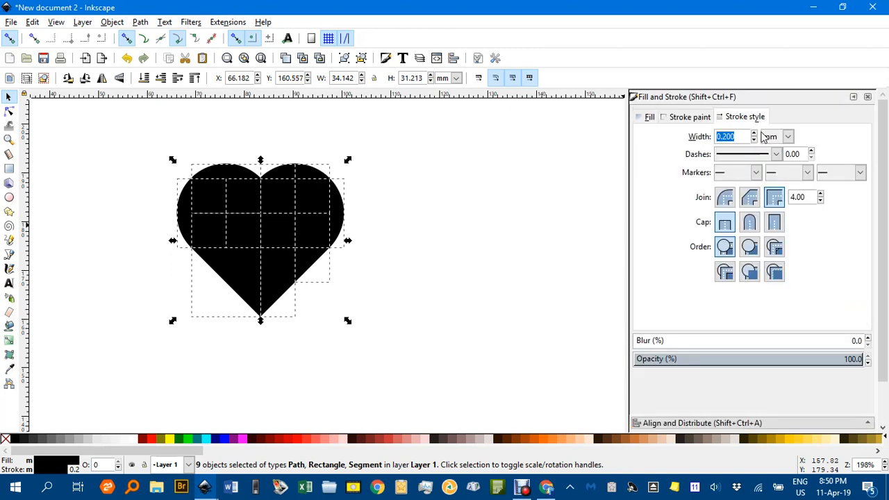
{"action": "left_click", "coordinate": [754, 134]}
{"action": "left_click", "coordinate": [753, 134]}
{"action": "left_click", "coordinate": [754, 134]}
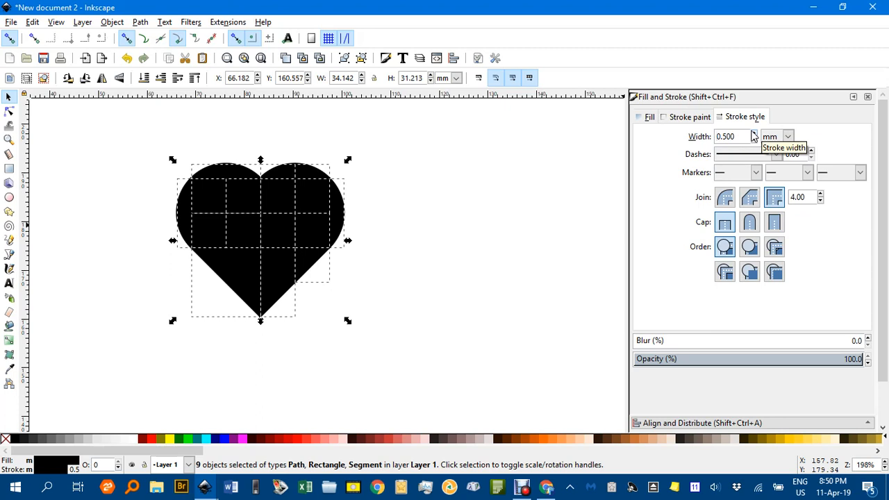
{"action": "left_click", "coordinate": [754, 136]}
{"action": "left_click", "coordinate": [409, 167]}
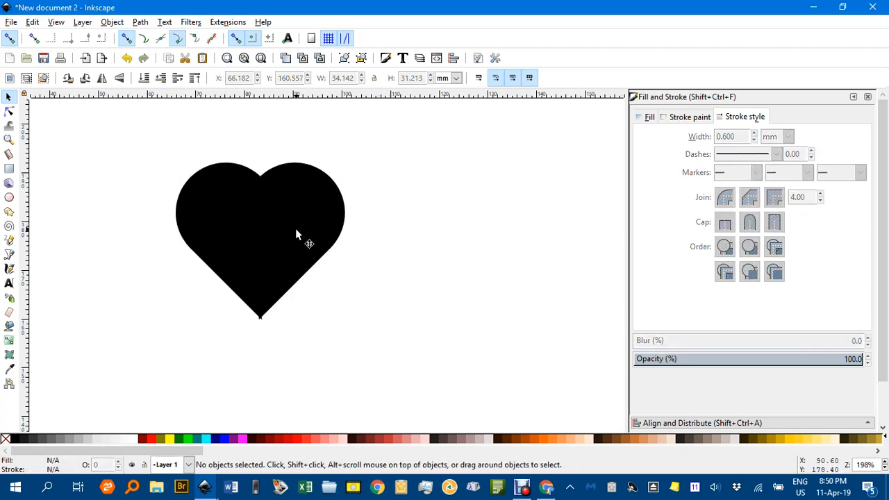
Duplicate all the heart pieces and place the copy about 62 mm to the right of the original
{"action": "scroll", "coordinate": [373, 194], "scroll_direction": "down", "scroll_amount": 2}
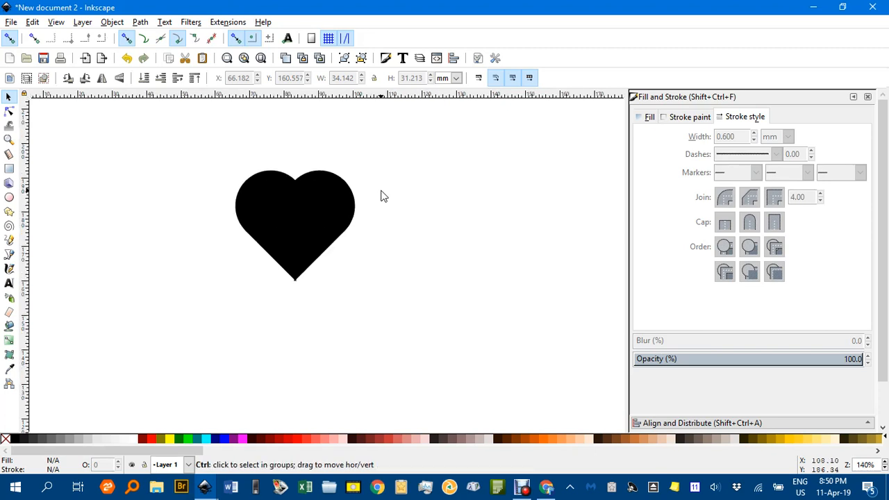
{"action": "scroll", "coordinate": [362, 197], "scroll_direction": "up", "scroll_amount": 1}
{"action": "left_click_drag", "start_coordinate": [199, 143], "coordinate": [428, 313]}
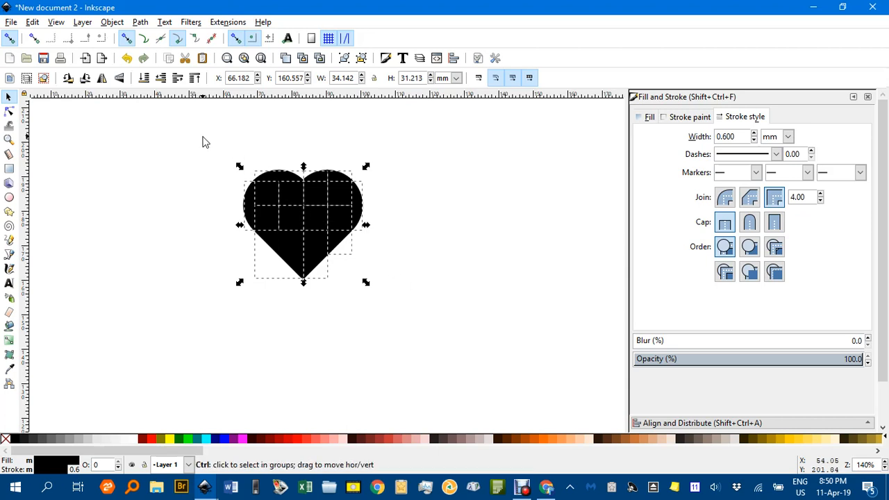
{"action": "key", "text": "ctrl+a"}
{"action": "left_click_drag", "start_coordinate": [280, 213], "coordinate": [498, 215]}
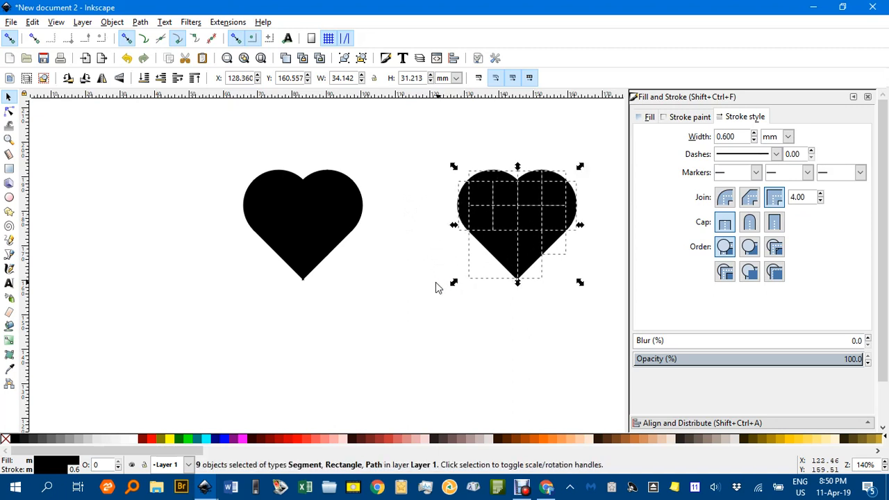
Change the stroke colour of the copied heart's pieces to white
{"action": "left_click_drag", "start_coordinate": [437, 282], "coordinate": [276, 283]}
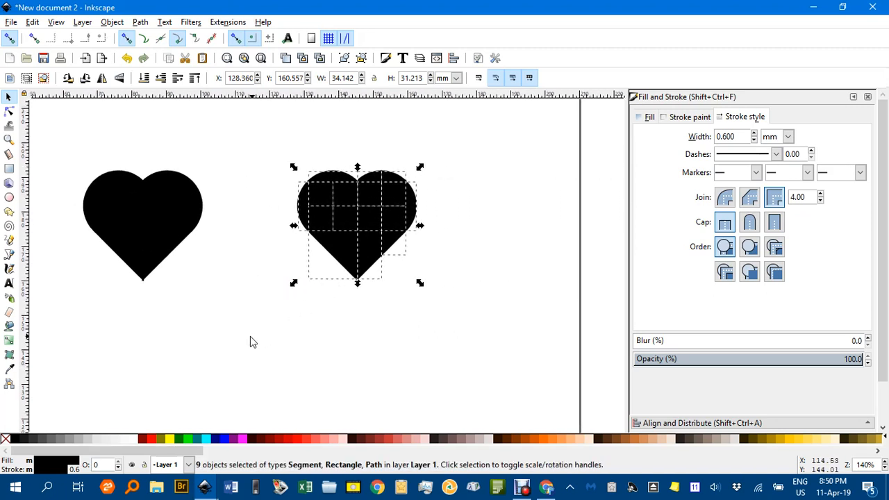
{"action": "left_click", "coordinate": [135, 440], "text": "shift"}
{"action": "left_click", "coordinate": [294, 354]}
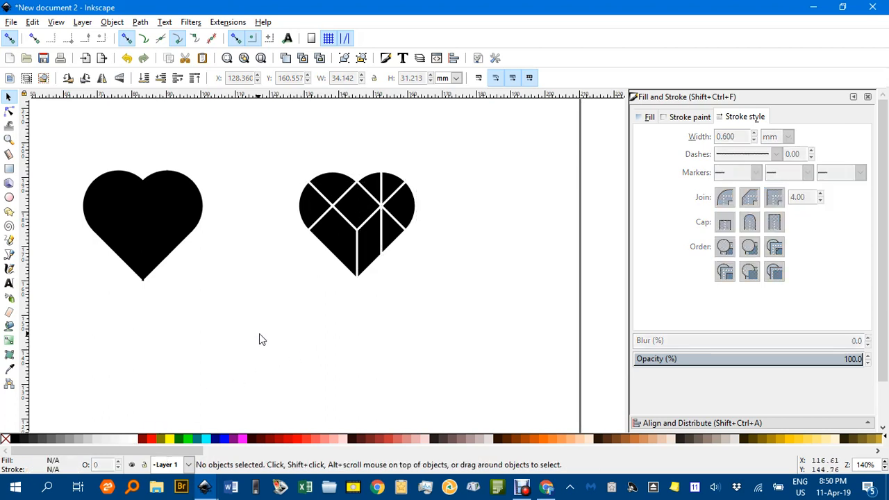
{"action": "scroll", "coordinate": [368, 322], "scroll_direction": "down", "scroll_amount": 1}
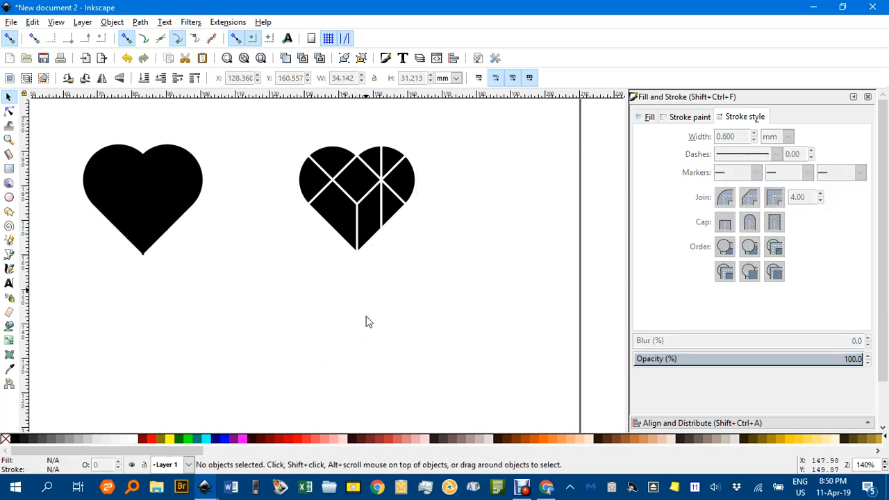
Copy the nine-piece bottle-shaped figure from Heart puzzle.svg and paste it into New document 2
{"action": "scroll", "coordinate": [367, 319], "scroll_direction": "down", "scroll_amount": 2}
{"action": "scroll", "coordinate": [372, 299], "scroll_direction": "up", "scroll_amount": 2}
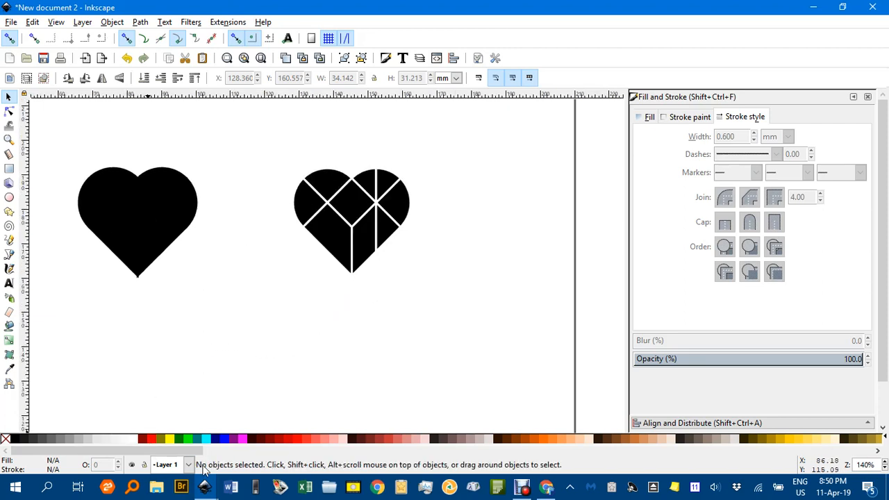
{"action": "mouse_move", "coordinate": [207, 490]}
{"action": "left_click", "coordinate": [174, 439]}
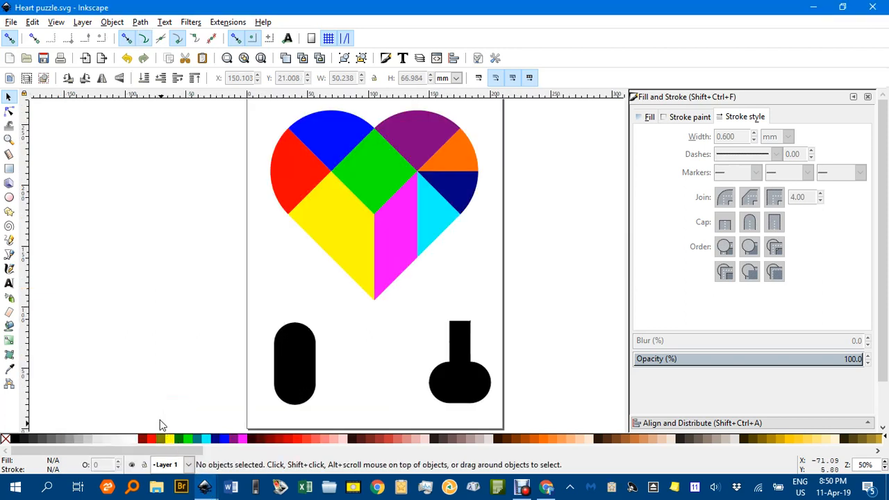
{"action": "left_click_drag", "start_coordinate": [407, 302], "coordinate": [532, 422]}
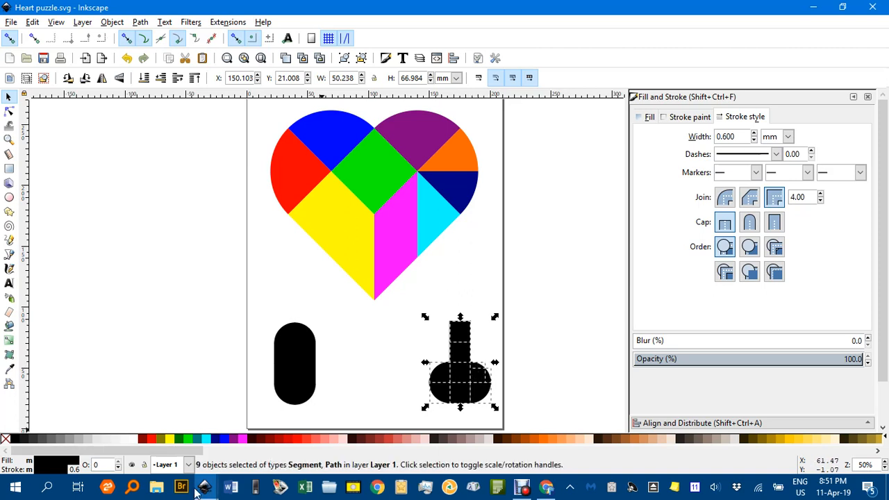
{"action": "mouse_move", "coordinate": [207, 489]}
{"action": "left_click", "coordinate": [267, 439]}
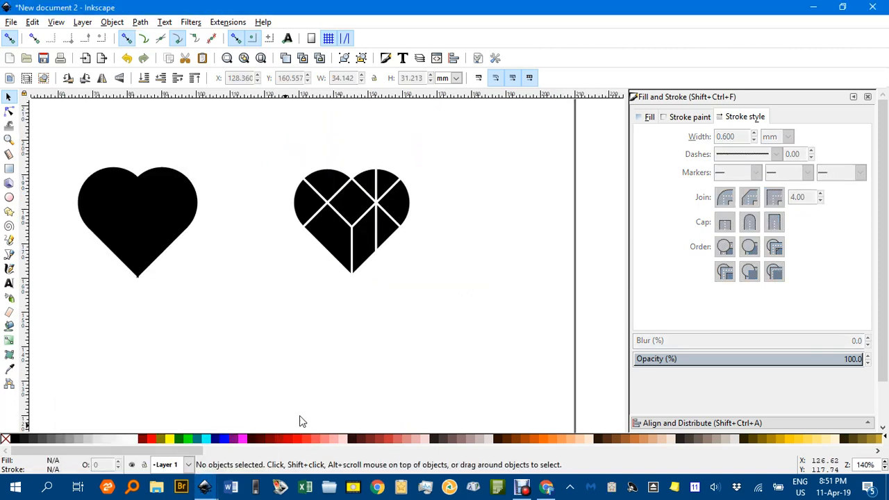
{"action": "key", "text": "ctrl+v"}
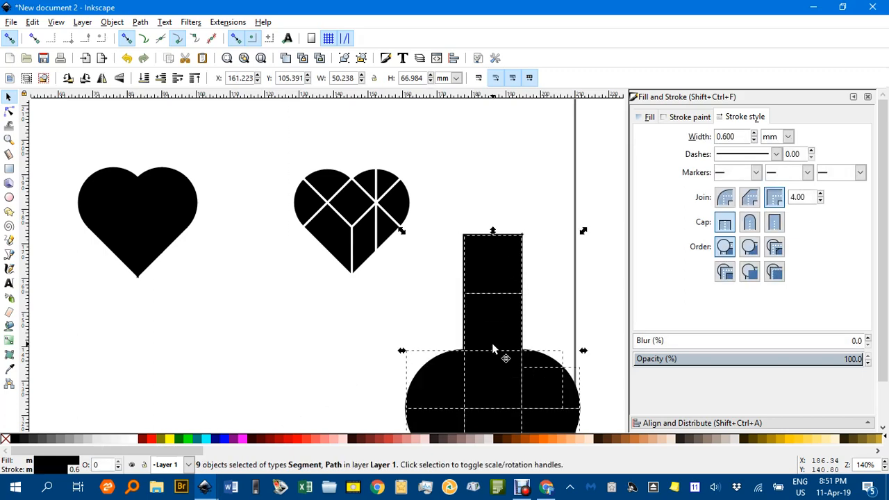
Scale the pasted bottle figure down to about 29 × 38.6 mm and place it to the right of the divided heart
{"action": "left_click_drag", "start_coordinate": [503, 348], "coordinate": [466, 285]}
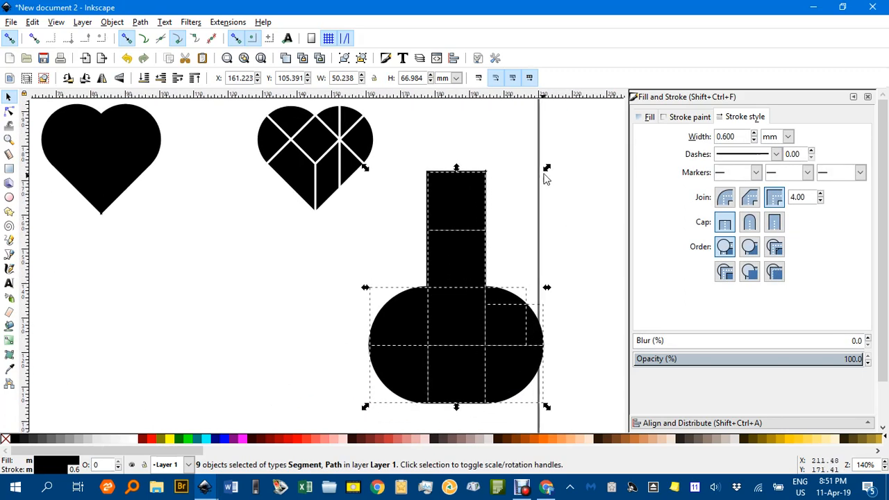
{"action": "left_click_drag", "start_coordinate": [547, 168], "coordinate": [518, 221]}
{"action": "left_click_drag", "start_coordinate": [480, 268], "coordinate": [538, 168]}
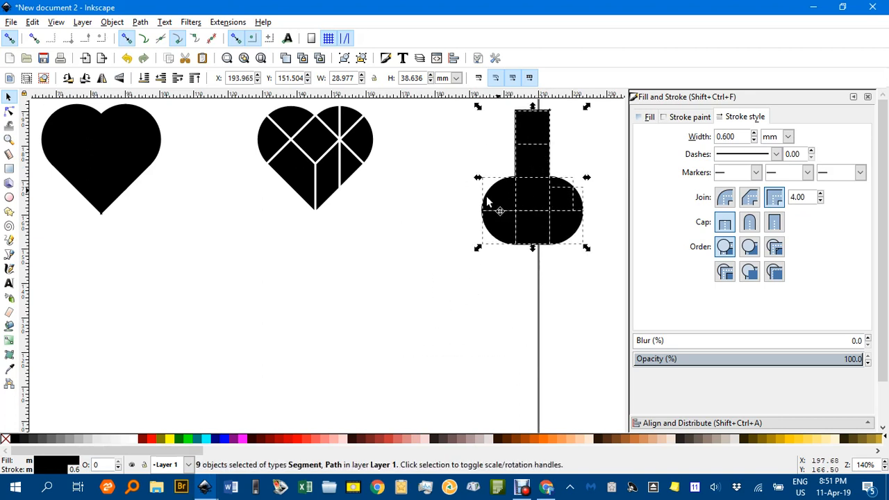
{"action": "left_click", "coordinate": [454, 262]}
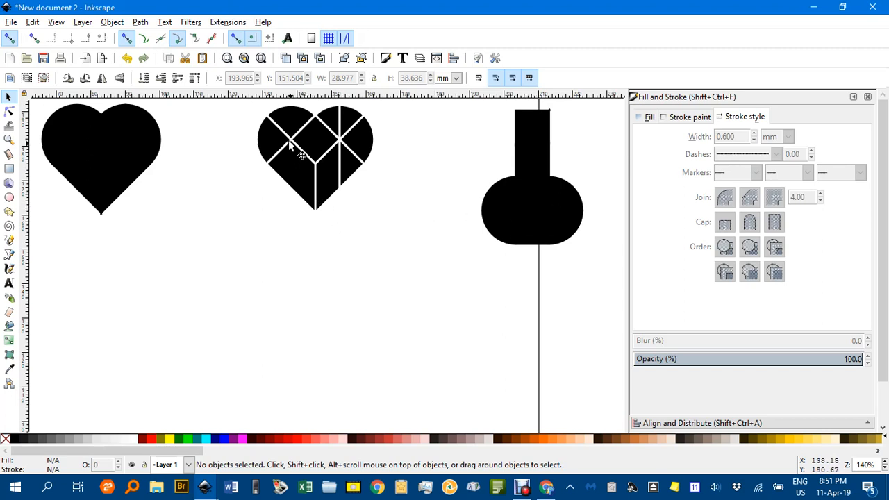
Move the divided heart's leftmost quarter-circle segment below the heart and rotate it 45° counterclockwise
{"action": "left_click_drag", "start_coordinate": [285, 149], "coordinate": [273, 279]}
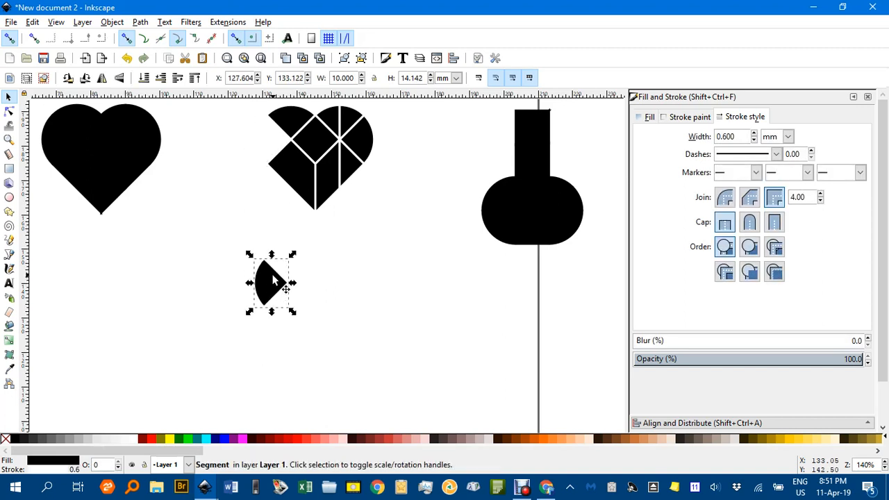
{"action": "key", "text": "bracketleft"}
{"action": "key", "text": "bracketleft"}
{"action": "key", "text": "bracketleft"}
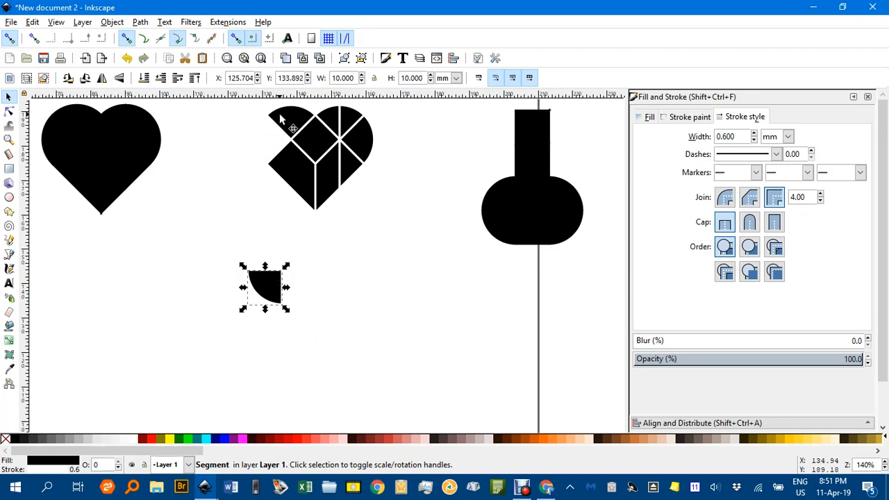
Rotate the heart's upper-left quarter-circle segment 45° counterclockwise and snap it above the first segment to form a half circle
{"action": "left_click_drag", "start_coordinate": [286, 132], "coordinate": [256, 234]}
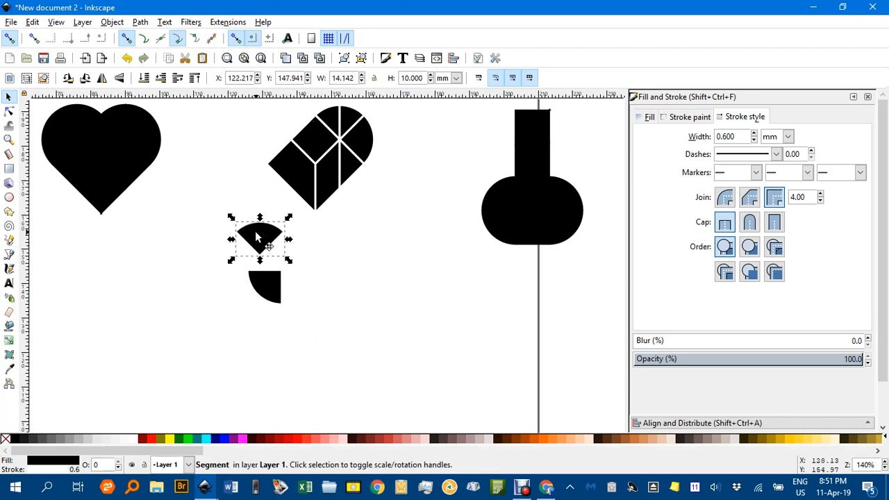
{"action": "key", "text": "bracketleft"}
{"action": "key", "text": "bracketleft"}
{"action": "key", "text": "bracketleft"}
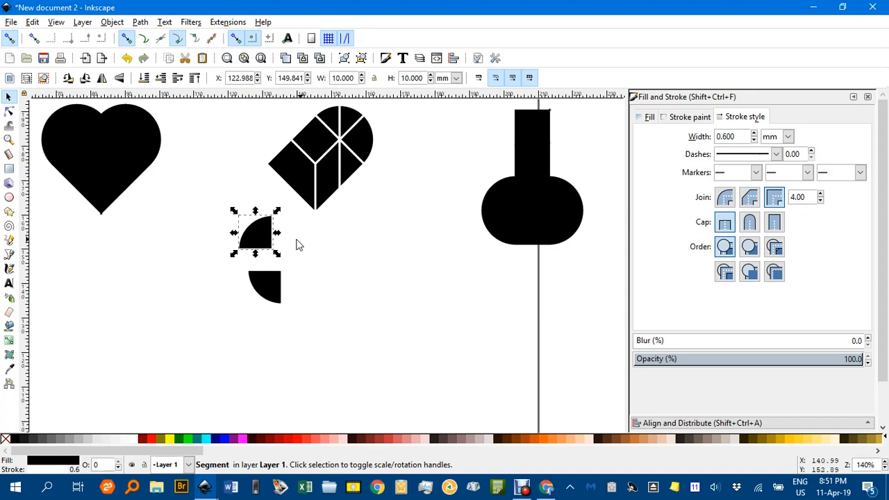
{"action": "left_click_drag", "start_coordinate": [257, 236], "coordinate": [266, 257]}
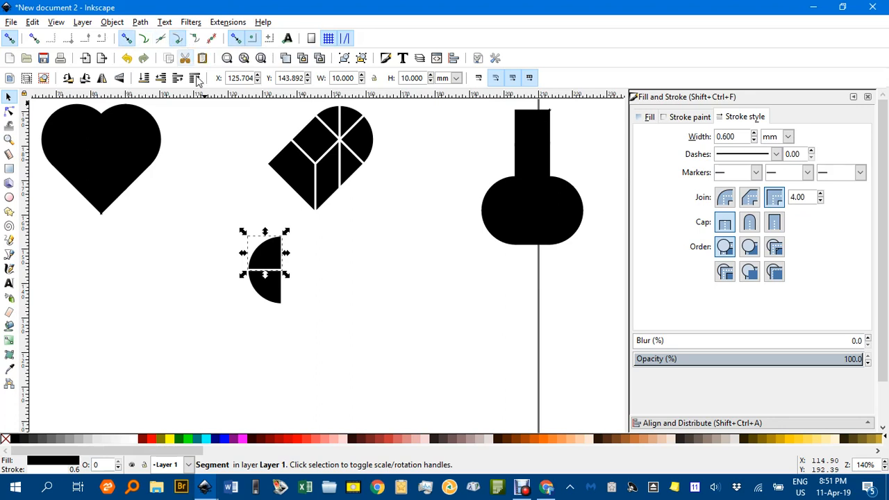
{"action": "left_click", "coordinate": [345, 303]}
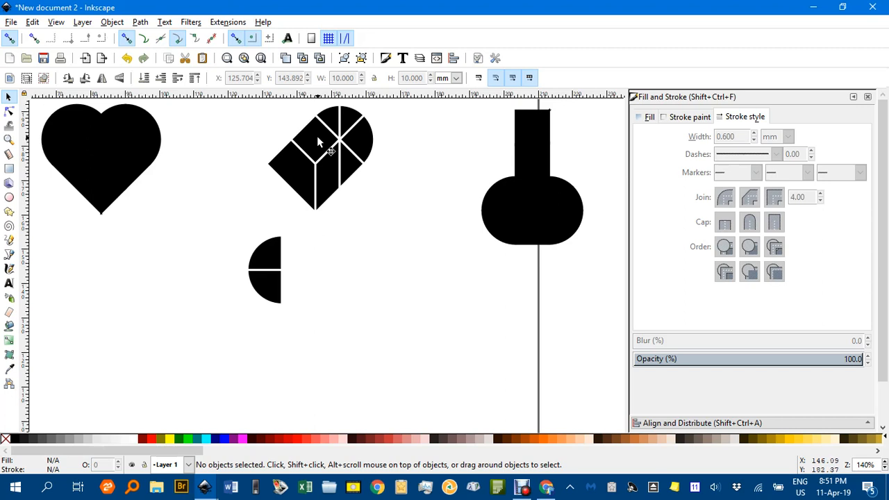
Take the square out of the divided heart, rotate it 45° counterclockwise and snap it to the lower quarter segment's straight side
{"action": "left_click_drag", "start_coordinate": [317, 135], "coordinate": [329, 279]}
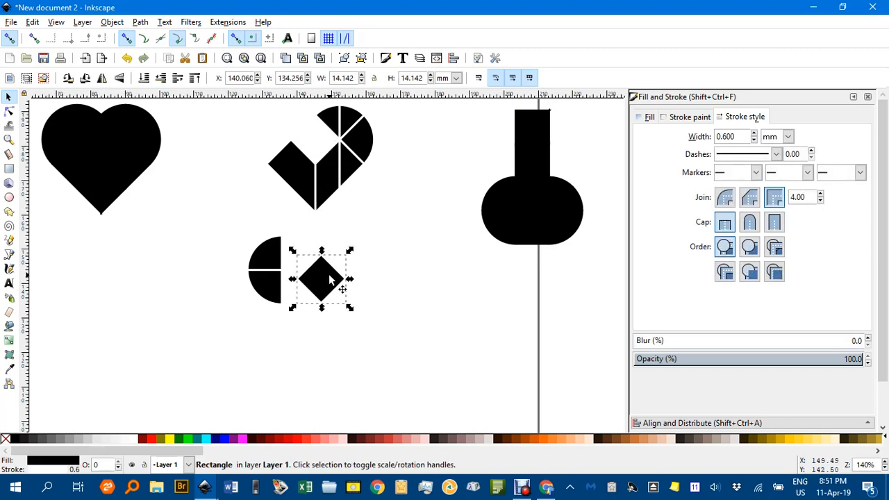
{"action": "key", "text": "bracketleft"}
{"action": "key", "text": "bracketleft"}
{"action": "key", "text": "bracketleft"}
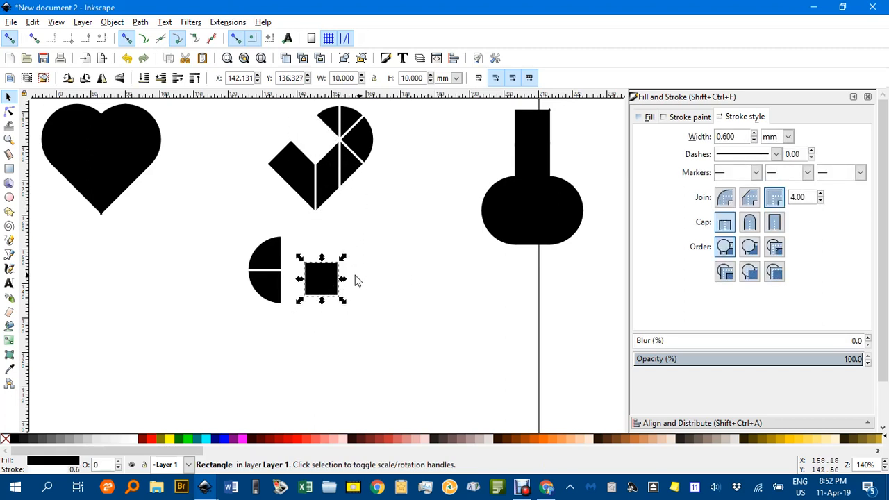
{"action": "left_click_drag", "start_coordinate": [329, 281], "coordinate": [308, 290]}
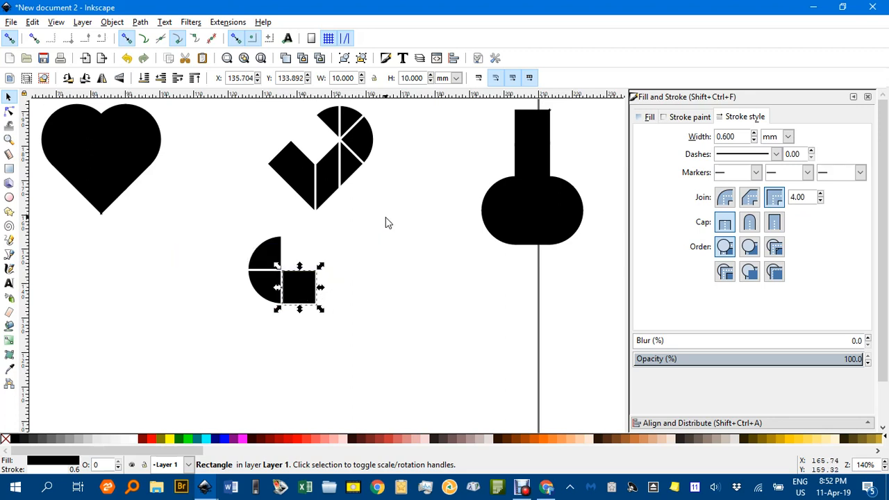
Take the four-sided piece with the slanted end out of the heart, rotate it 135° counterclockwise and snap it on top of the square
{"action": "left_click_drag", "start_coordinate": [303, 183], "coordinate": [391, 252]}
{"action": "key", "text": "bracketleft"}
{"action": "key", "text": "bracketleft"}
{"action": "key", "text": "bracketleft"}
{"action": "key", "text": "bracketleft"}
{"action": "key", "text": "bracketleft"}
{"action": "key", "text": "bracketleft"}
{"action": "key", "text": "bracketleft"}
{"action": "key", "text": "bracketleft"}
{"action": "key", "text": "bracketleft"}
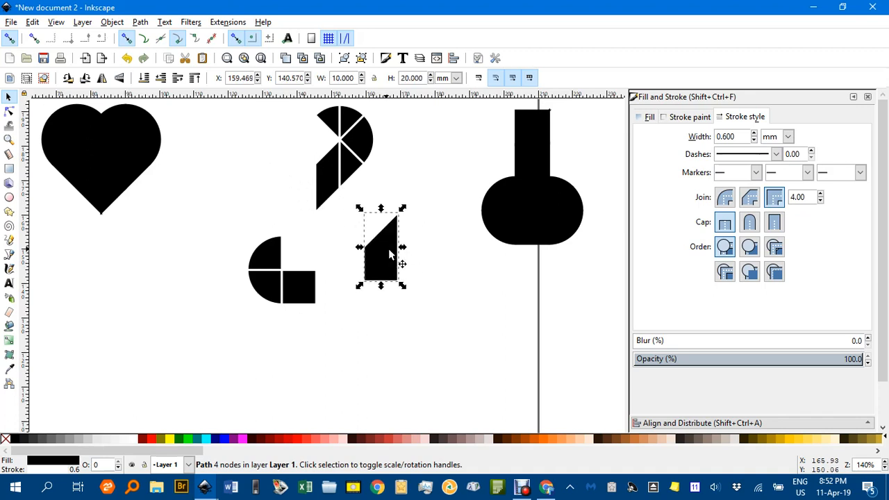
{"action": "left_click_drag", "start_coordinate": [391, 250], "coordinate": [306, 253]}
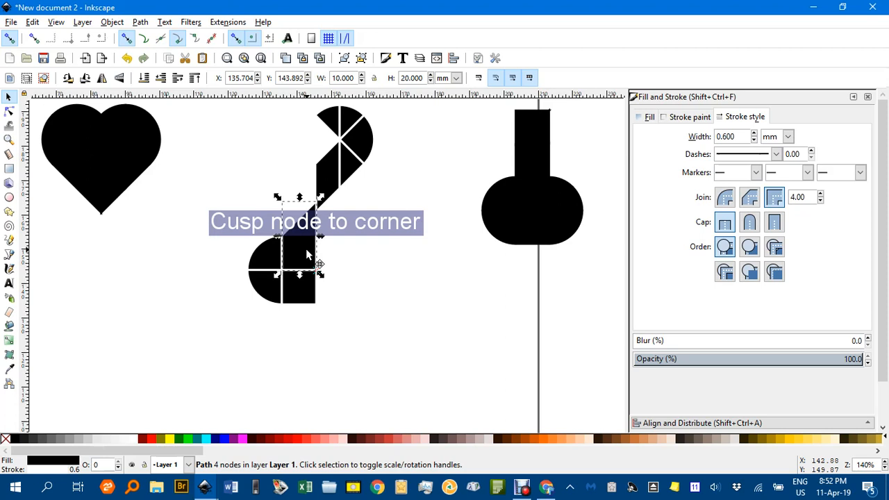
Move the parallelogram out of the divided heart and rotate it 135° counterclockwise
{"action": "left_click", "coordinate": [323, 166]}
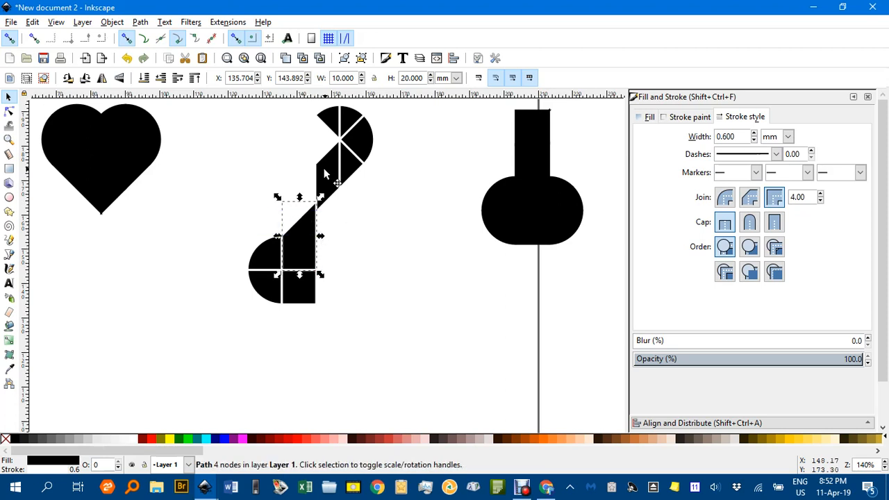
{"action": "left_click_drag", "start_coordinate": [323, 167], "coordinate": [275, 172]}
{"action": "key", "text": "bracketleft"}
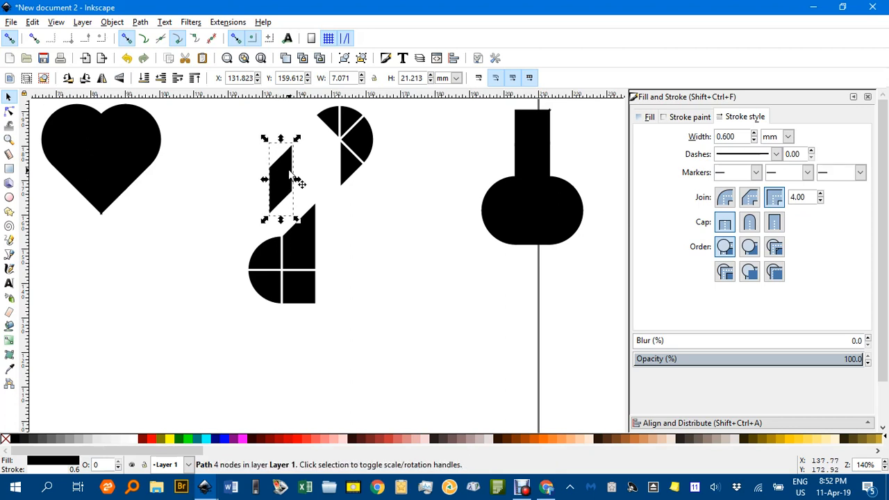
{"action": "key", "text": "bracketleft"}
{"action": "key", "text": "bracketleft"}
{"action": "key", "text": "bracketleft"}
{"action": "key", "text": "bracketleft"}
{"action": "key", "text": "bracketleft"}
{"action": "key", "text": "bracketleft"}
{"action": "key", "text": "bracketleft"}
{"action": "key", "text": "bracketleft"}
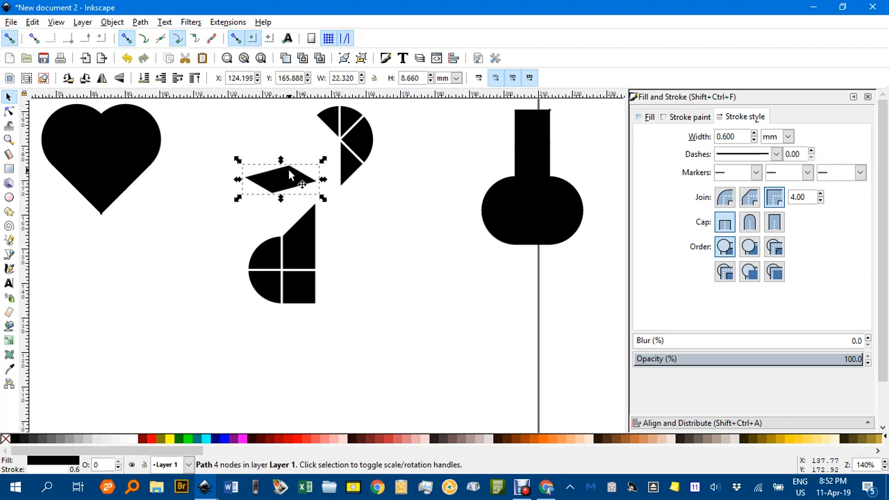
{"action": "key", "text": "bracketleft"}
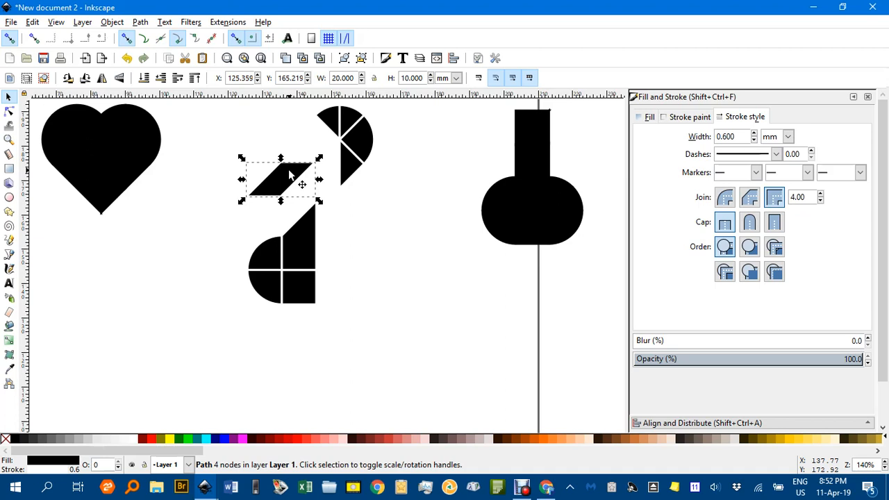
Rotate the parallelogram 90° clockwise, flip it horizontally and snap it onto the slanted edge of the piece above the square
{"action": "key", "text": "bracketright"}
{"action": "key", "text": "bracketright"}
{"action": "key", "text": "bracketright"}
{"action": "key", "text": "bracketright"}
{"action": "key", "text": "bracketright"}
{"action": "key", "text": "bracketright"}
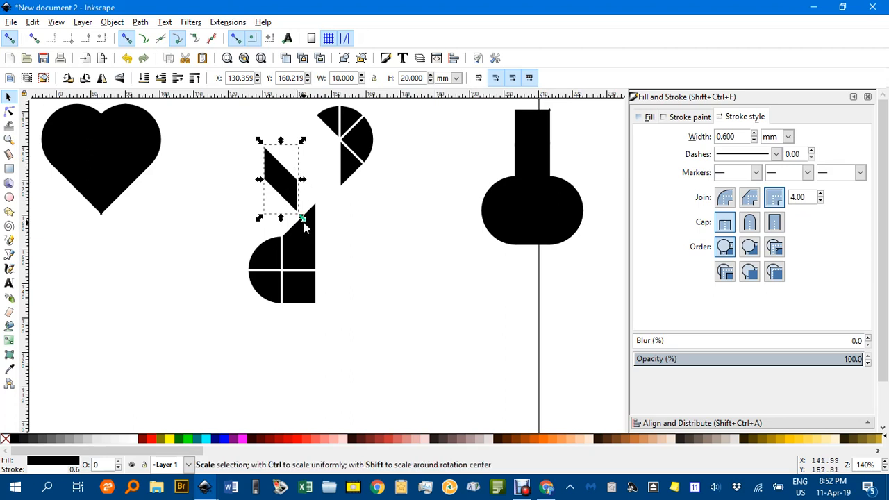
{"action": "left_click", "coordinate": [102, 78]}
{"action": "left_click_drag", "start_coordinate": [283, 182], "coordinate": [304, 211]}
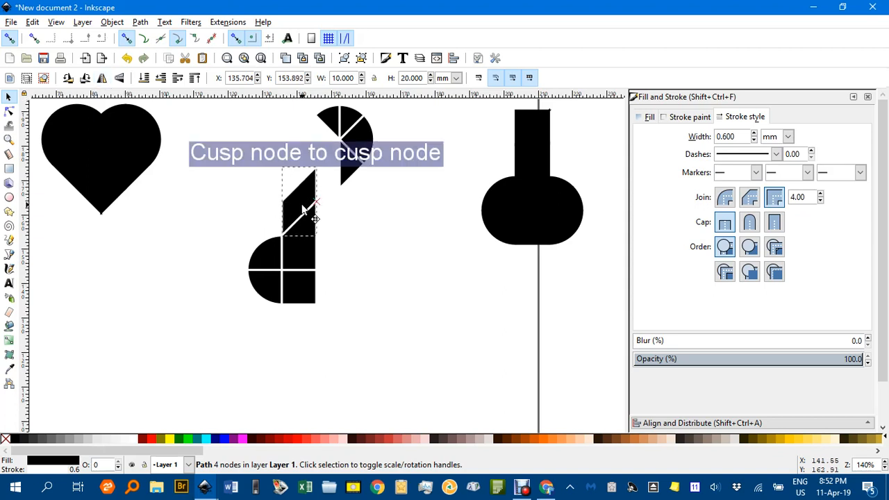
{"action": "left_click", "coordinate": [393, 220]}
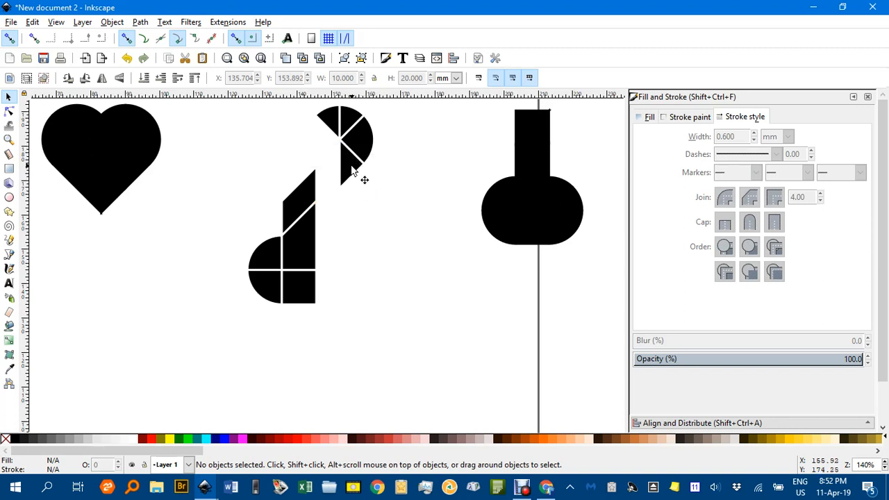
Take the triangle out of the divided heart, rotate it 135° counterclockwise and snap it onto the parallelogram's slanted top edge
{"action": "left_click_drag", "start_coordinate": [363, 180], "coordinate": [301, 160]}
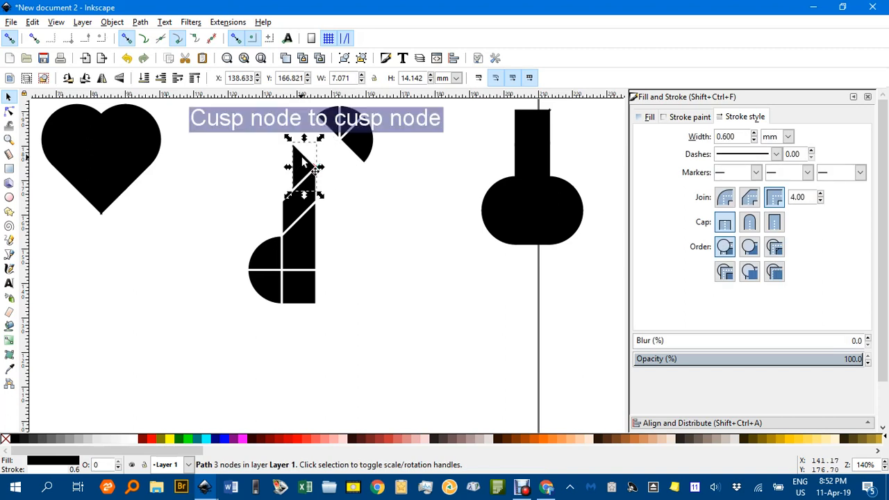
{"action": "key", "text": "bracketleft"}
{"action": "key", "text": "bracketleft"}
{"action": "key", "text": "bracketleft"}
{"action": "key", "text": "bracketleft"}
{"action": "key", "text": "bracketleft"}
{"action": "key", "text": "bracketleft"}
{"action": "key", "text": "bracketleft"}
{"action": "key", "text": "bracketleft"}
{"action": "key", "text": "bracketleft"}
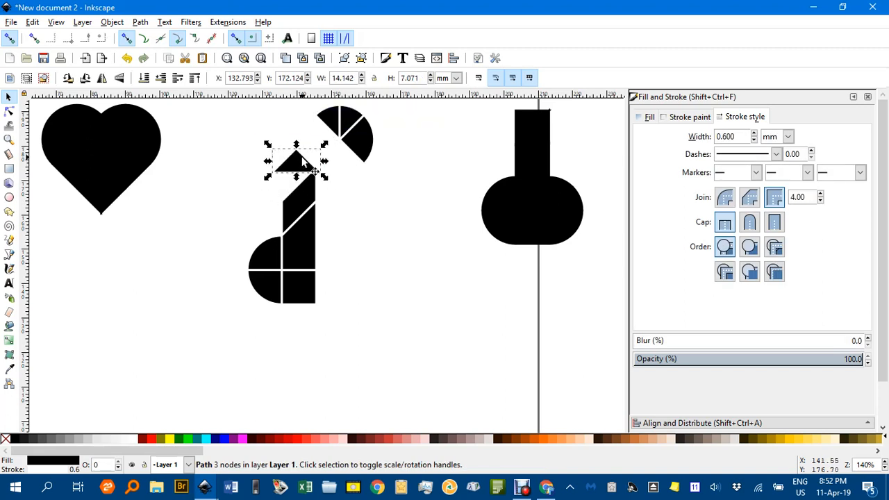
{"action": "left_click_drag", "start_coordinate": [303, 161], "coordinate": [306, 183]}
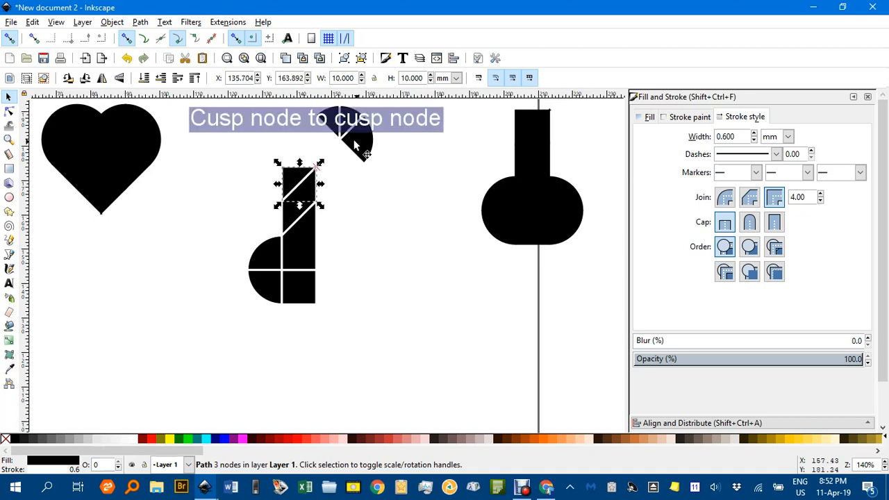
{"action": "left_click", "coordinate": [373, 193]}
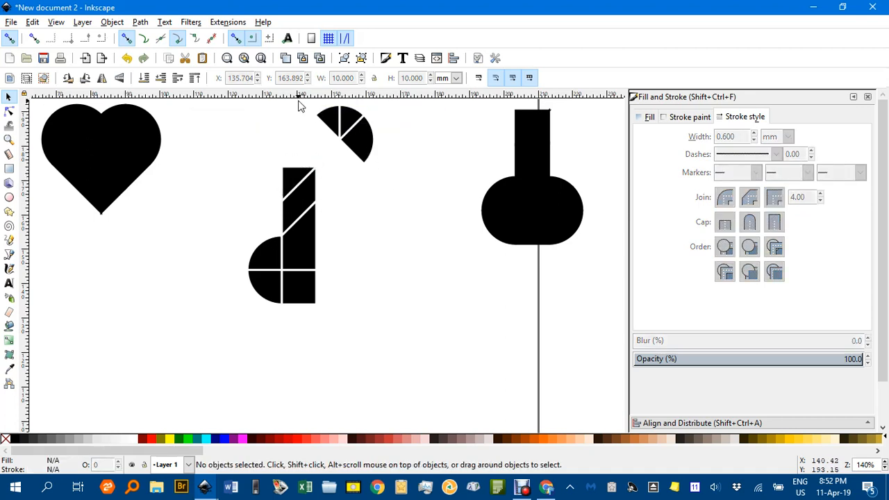
Rotate the three remaining heart segments together 45° clockwise and snap them to the right side of the bottle's base
{"action": "left_click_drag", "start_coordinate": [300, 105], "coordinate": [408, 174]}
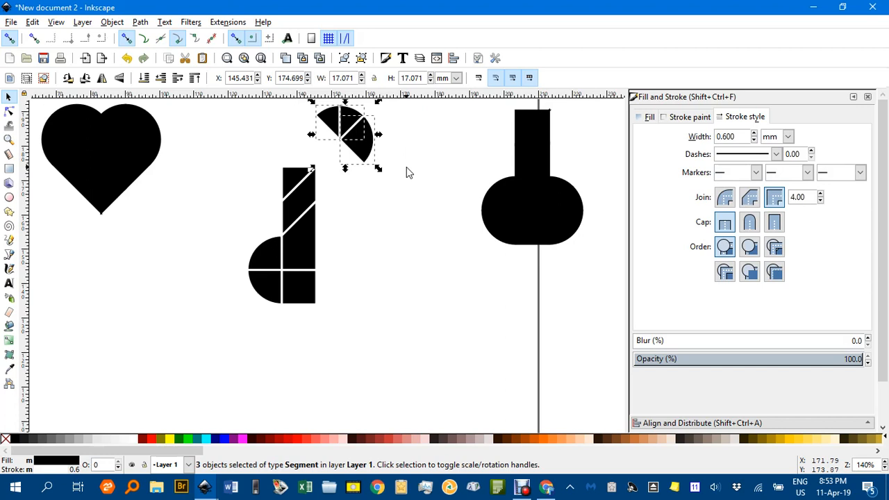
{"action": "key", "text": "bracketright"}
{"action": "key", "text": "bracketright"}
{"action": "key", "text": "bracketright"}
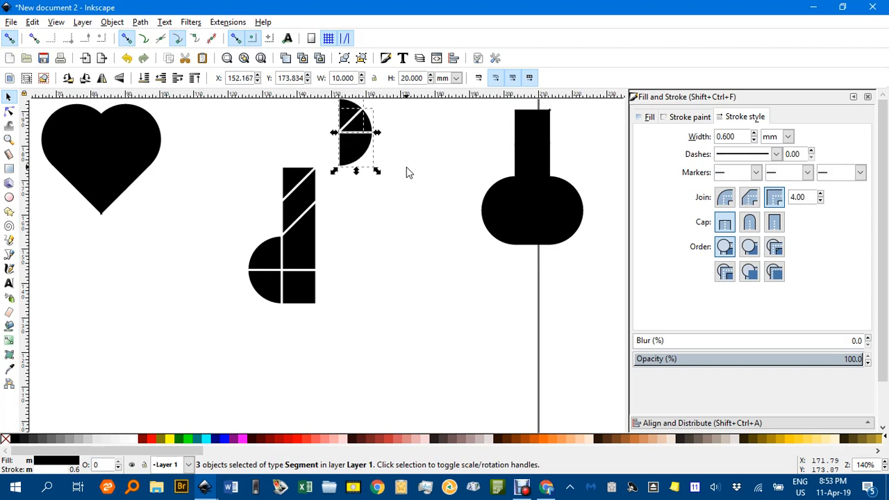
{"action": "left_click_drag", "start_coordinate": [362, 154], "coordinate": [332, 287]}
{"action": "left_click", "coordinate": [400, 292]}
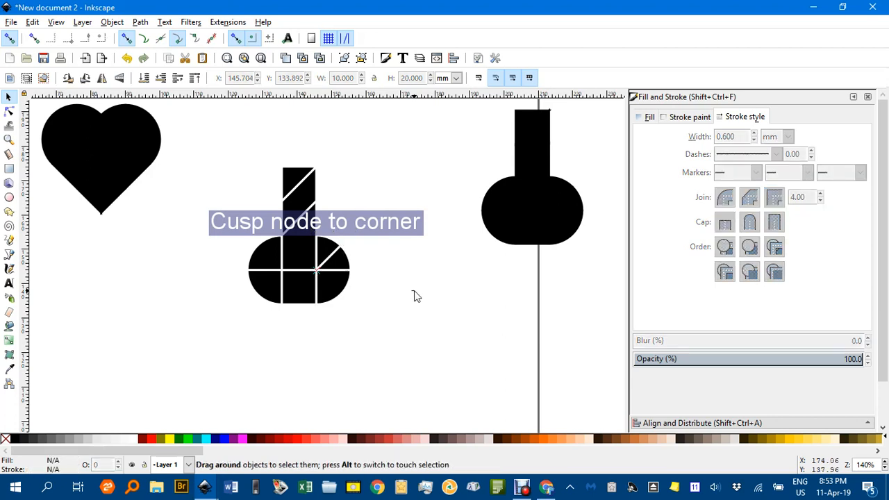
Select all nine pieces of the solid bottle beside the page edge and give them a white stroke to divide it
{"action": "left_click_drag", "start_coordinate": [431, 290], "coordinate": [397, 318]}
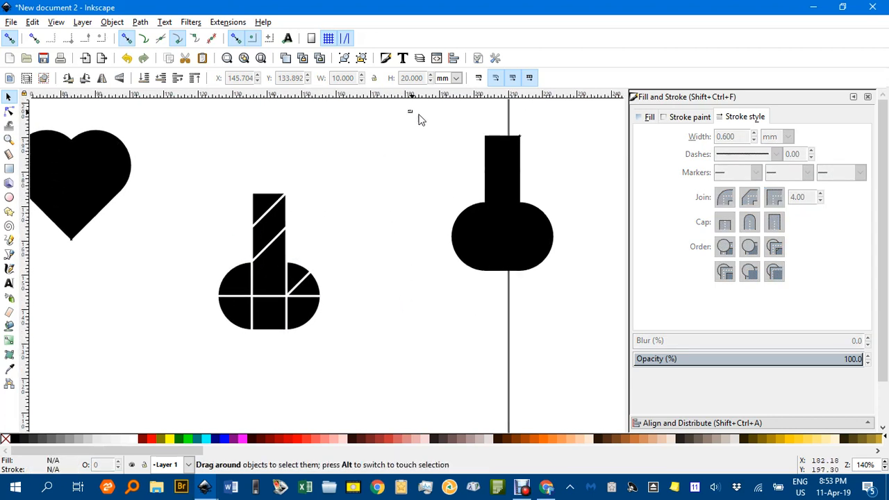
{"action": "left_click_drag", "start_coordinate": [419, 118], "coordinate": [588, 314]}
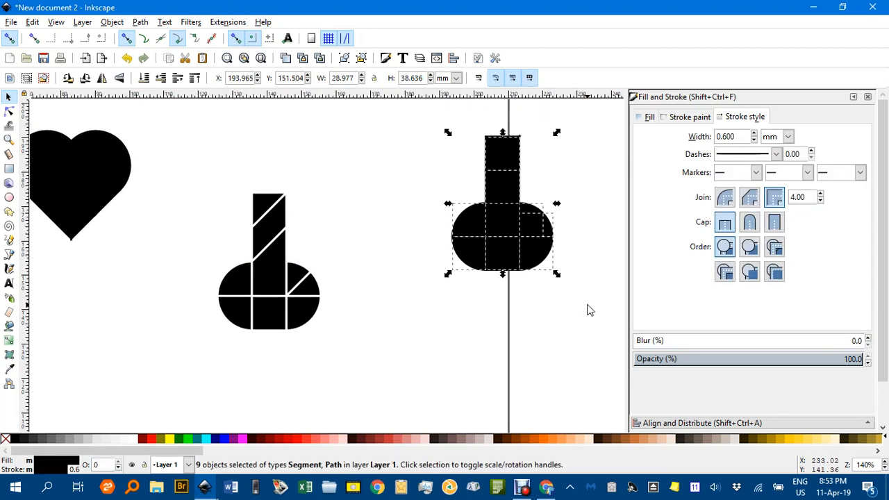
{"action": "left_click", "coordinate": [138, 443], "text": "shift"}
{"action": "left_click", "coordinate": [396, 385]}
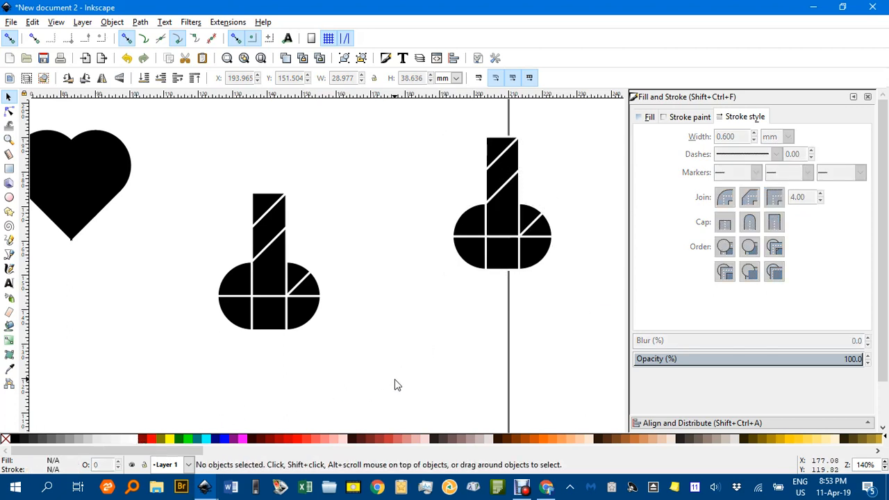
{"action": "left_click_drag", "start_coordinate": [331, 324], "coordinate": [421, 287]}
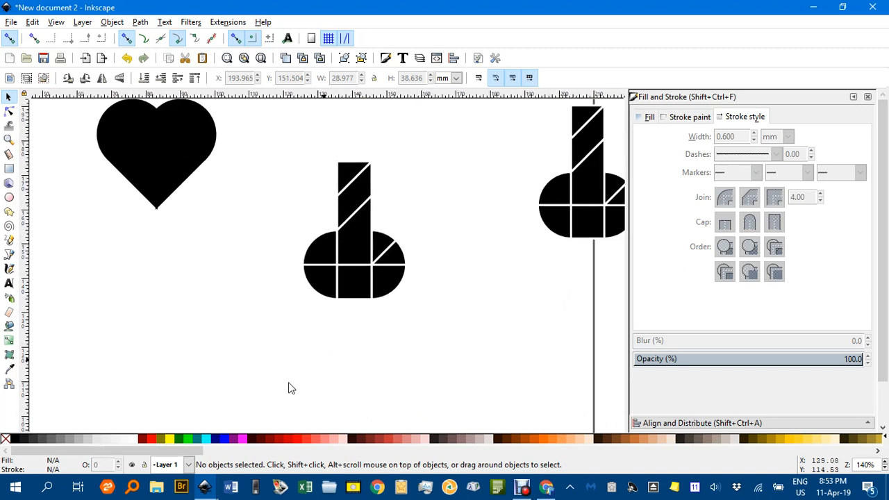
Switch to the Heart puzzle.svg document and give all nine pieces of the solid black capsule below the heart a white stroke
{"action": "mouse_move", "coordinate": [212, 490]}
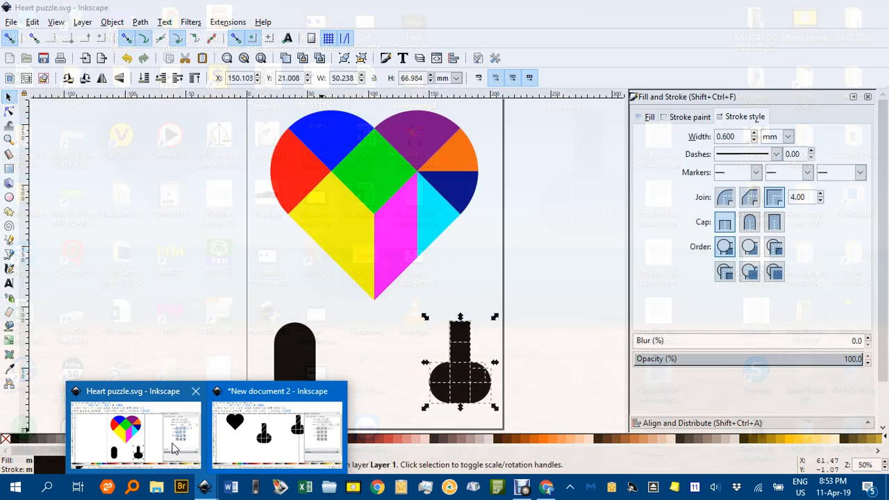
{"action": "left_click", "coordinate": [175, 445]}
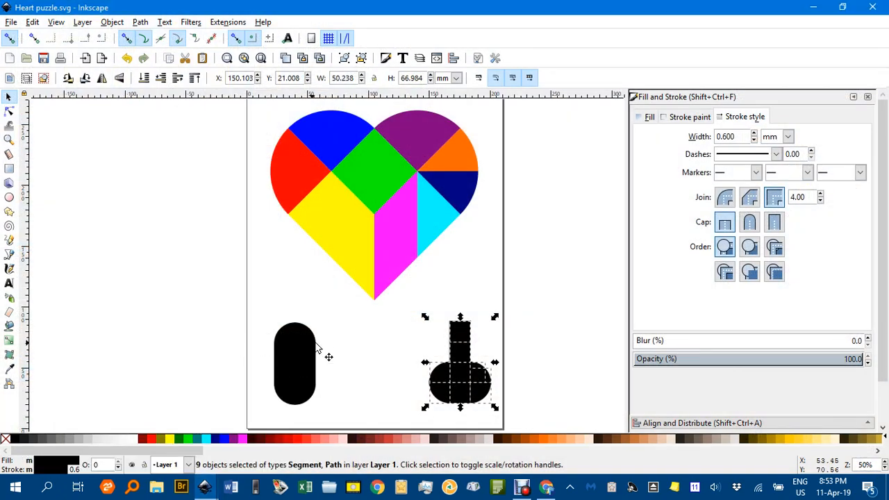
{"action": "left_click_drag", "start_coordinate": [342, 350], "coordinate": [331, 270]}
{"action": "left_click_drag", "start_coordinate": [197, 220], "coordinate": [334, 373]}
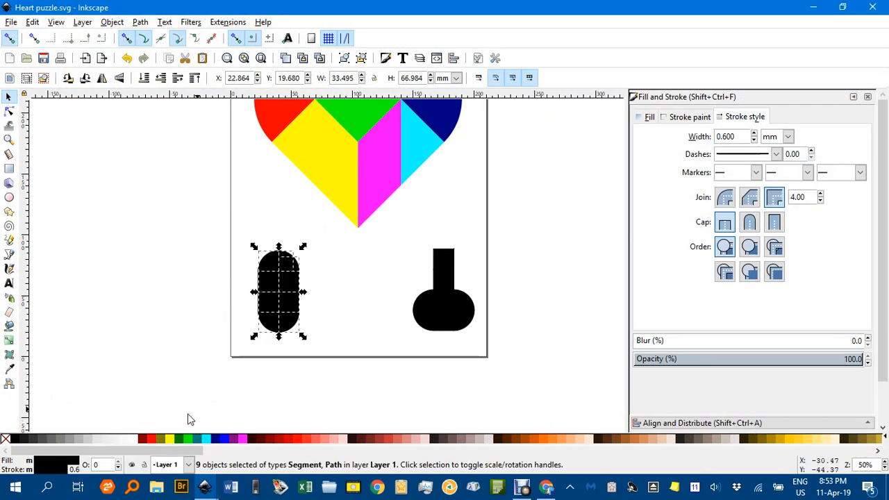
{"action": "left_click", "coordinate": [135, 437], "text": "shift"}
{"action": "left_click", "coordinate": [171, 327]}
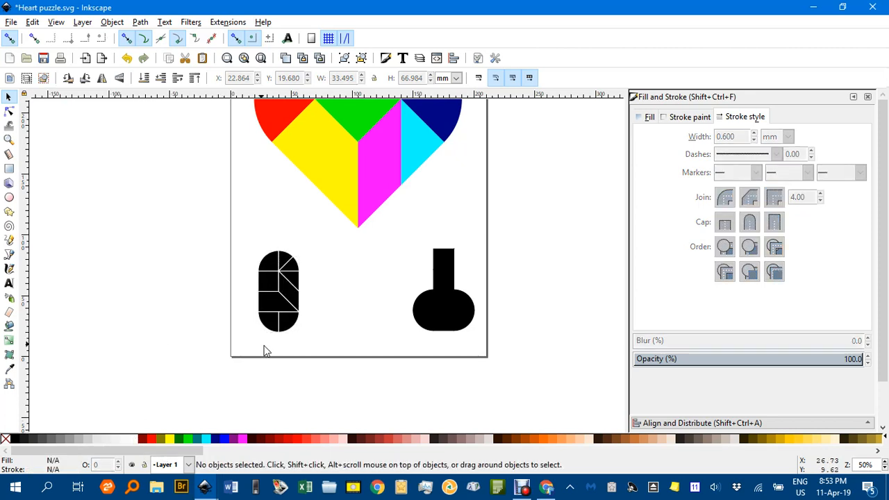
{"action": "left_click_drag", "start_coordinate": [296, 334], "coordinate": [314, 378]}
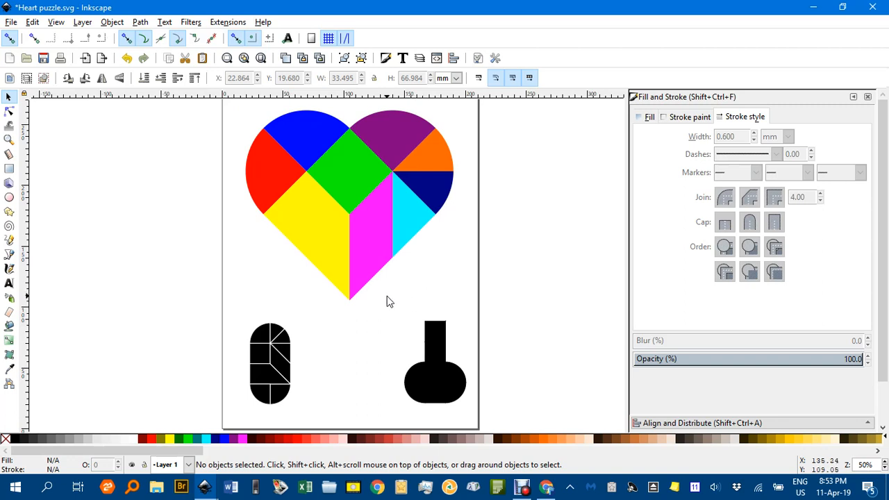
{"action": "left_click_drag", "start_coordinate": [387, 296], "coordinate": [421, 310]}
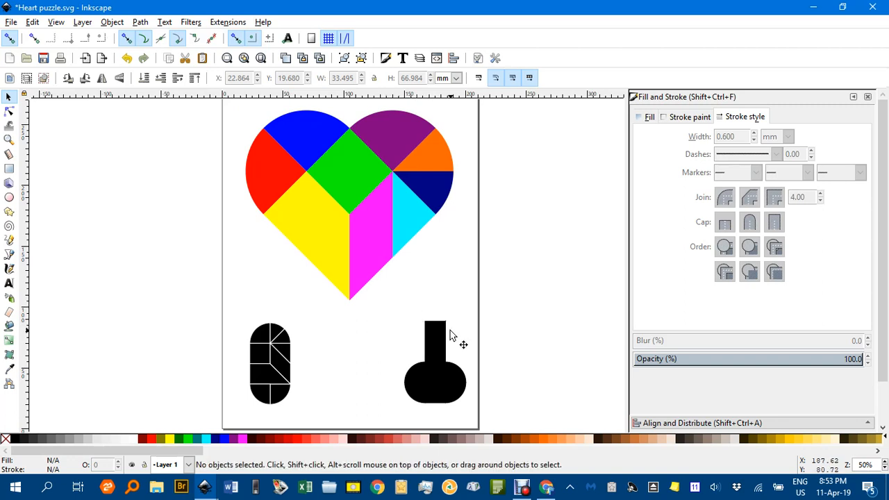